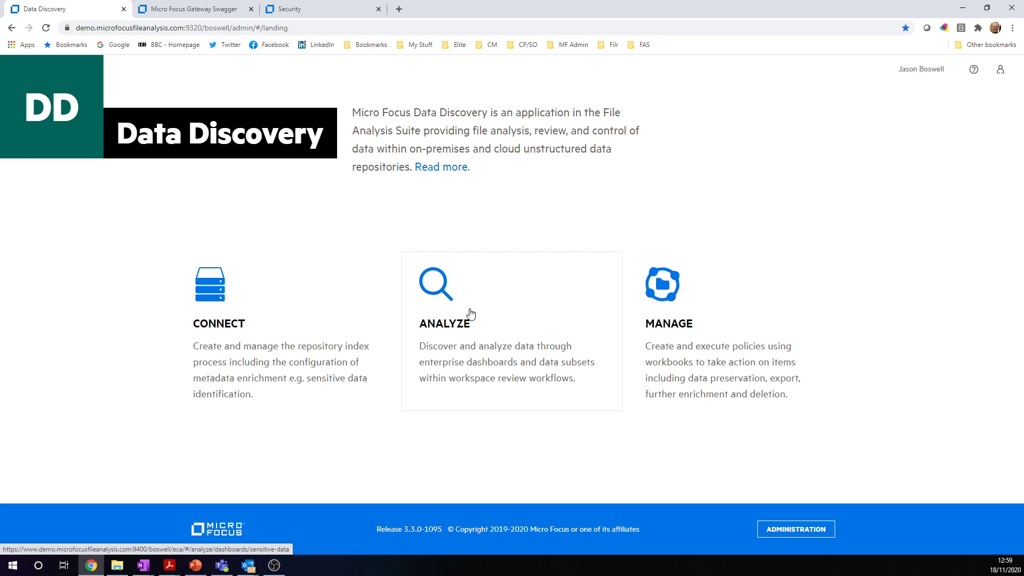
Step: Open the Analyze sensitive data dashboard and set the Sensitive Data Volume chart's period to Last year
click(470, 332)
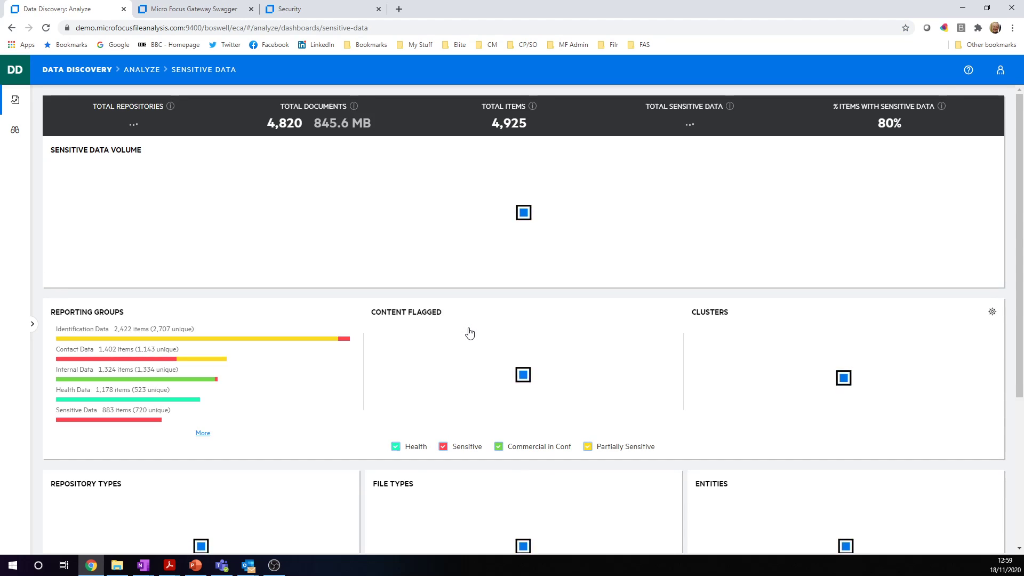
click(981, 274)
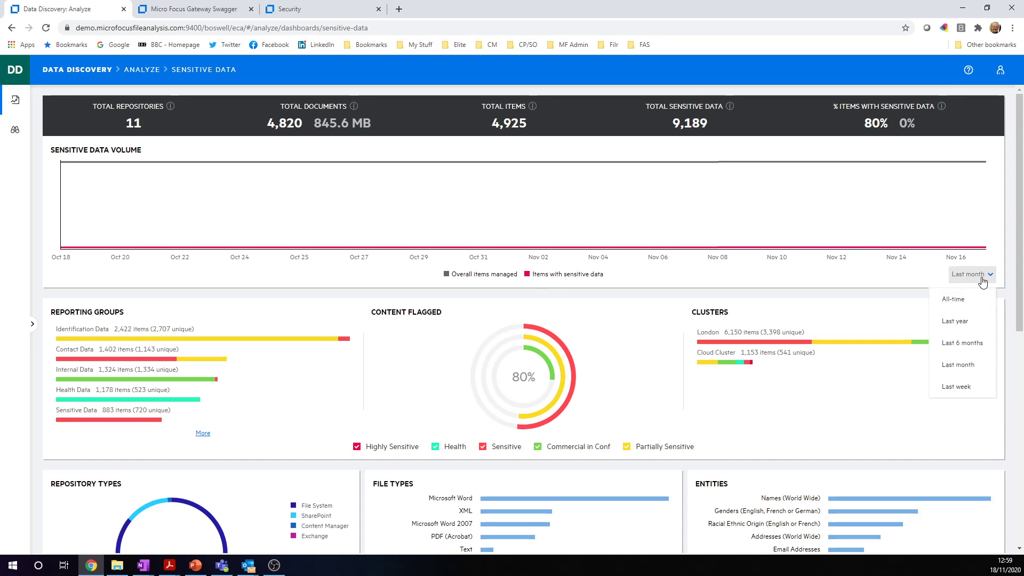
click(975, 325)
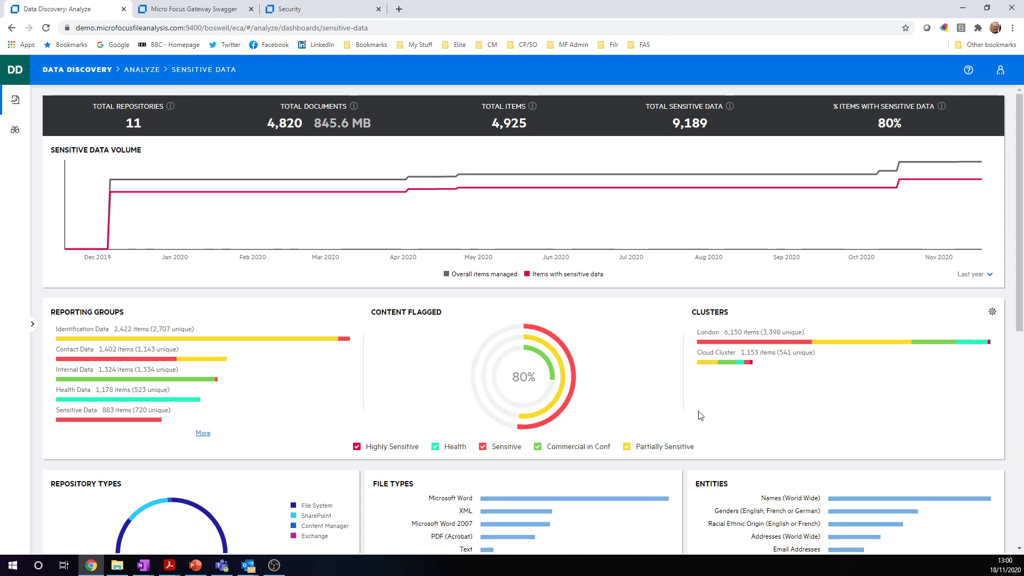
mouse_move(502, 200)
Step: Go to Manage, expand the configuration entries, and open the workspace of type Data Subject Access Request
mouse_move(15, 74)
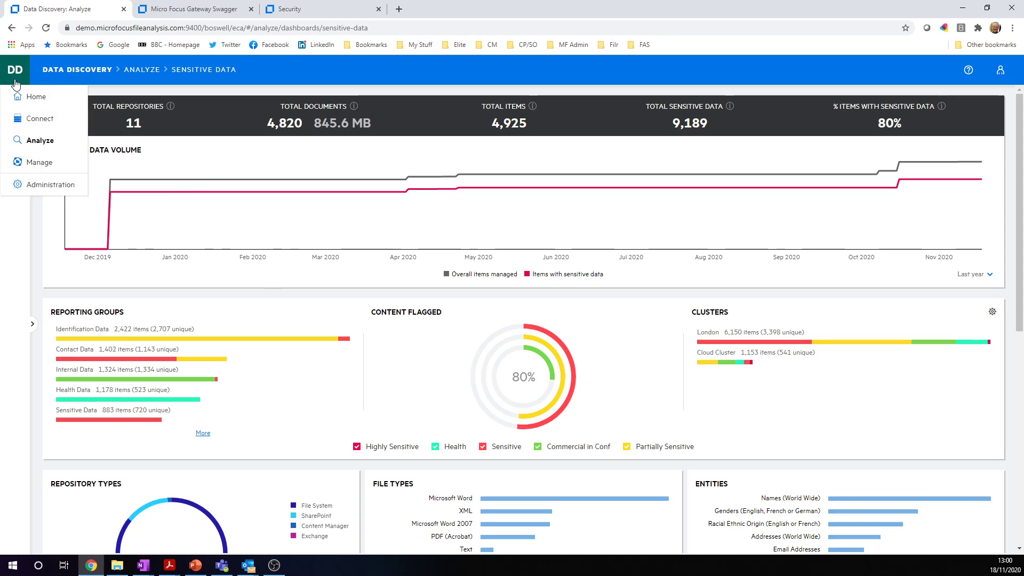
click(40, 163)
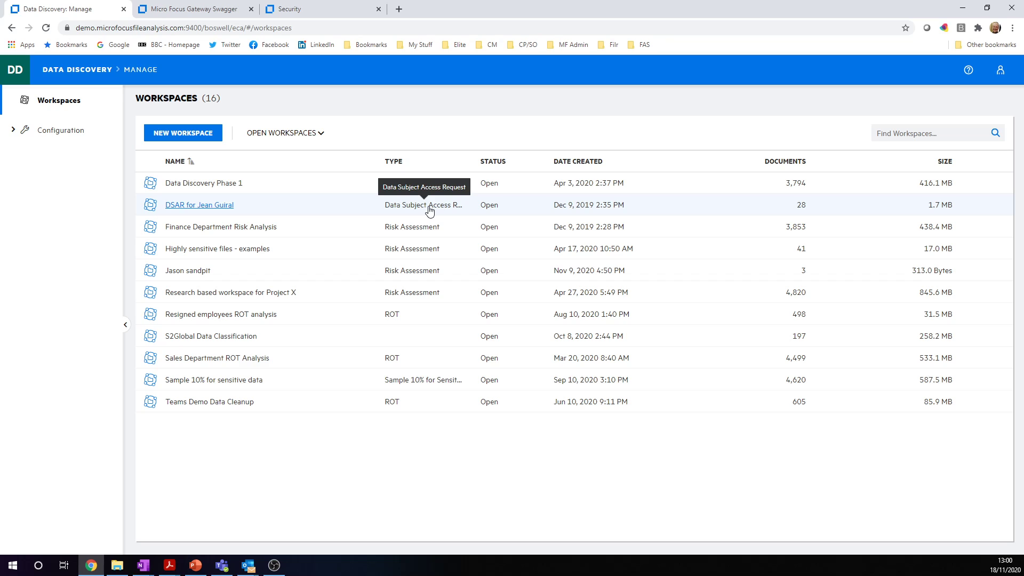
click(14, 131)
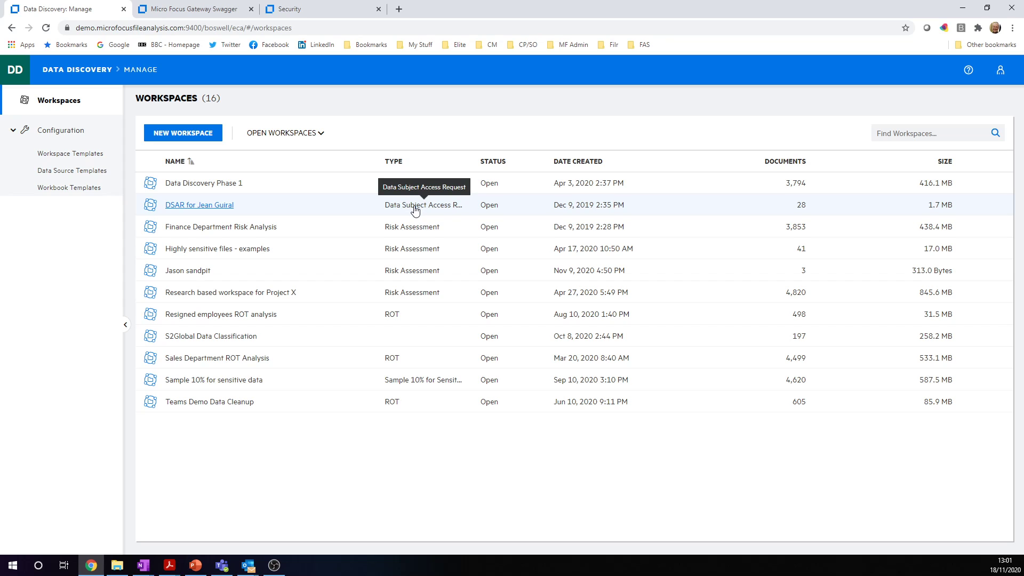
click(214, 208)
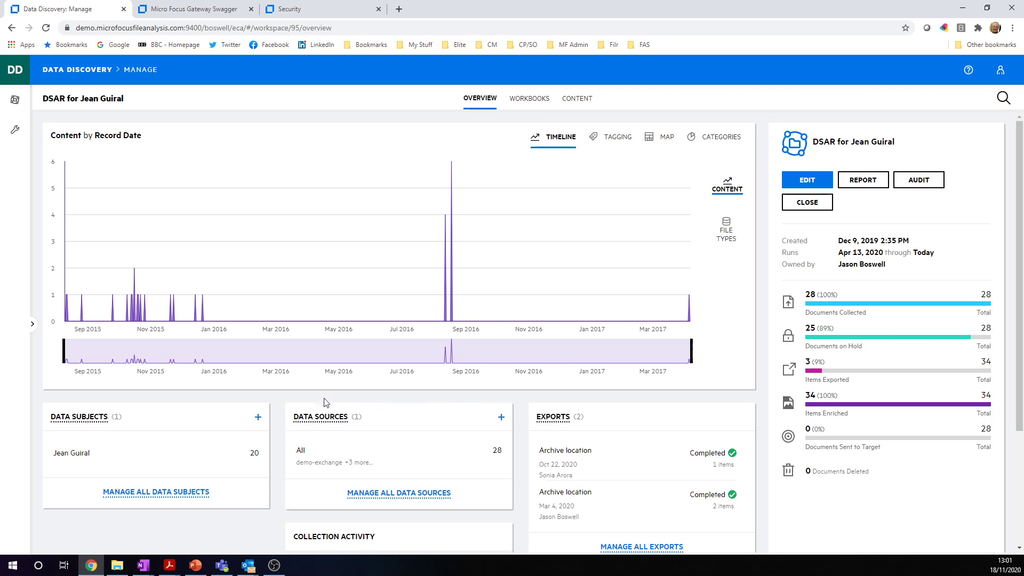
Step: Open the workspace's listed data subject for editing and go on to its optional criteria
mouse_move(148, 445)
click(174, 492)
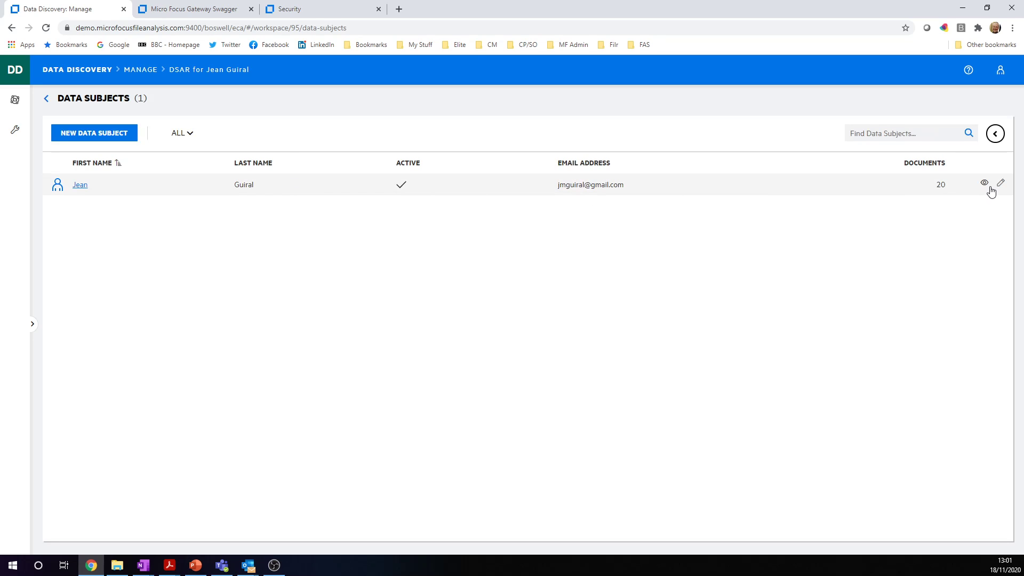
click(1001, 183)
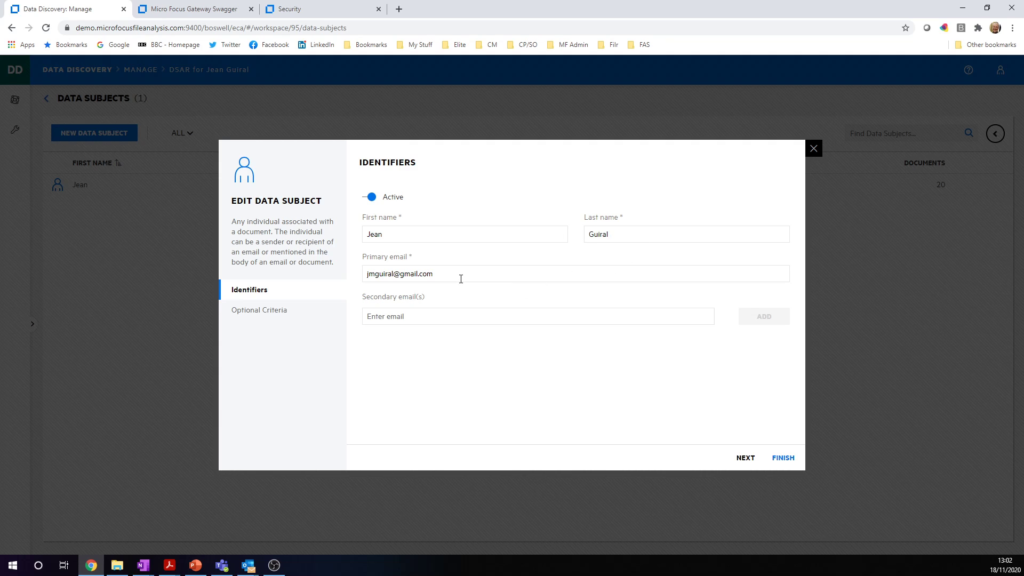
click(745, 459)
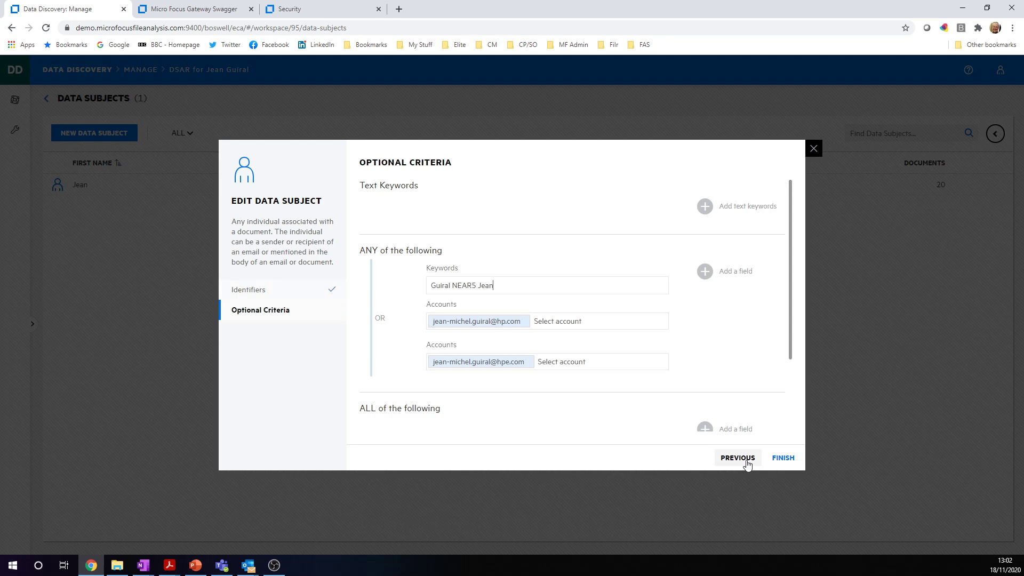
Step: Check the general and grammar fields available for the ANY criteria, then close without adding one and return to the workspace overview
mouse_move(478, 330)
click(728, 272)
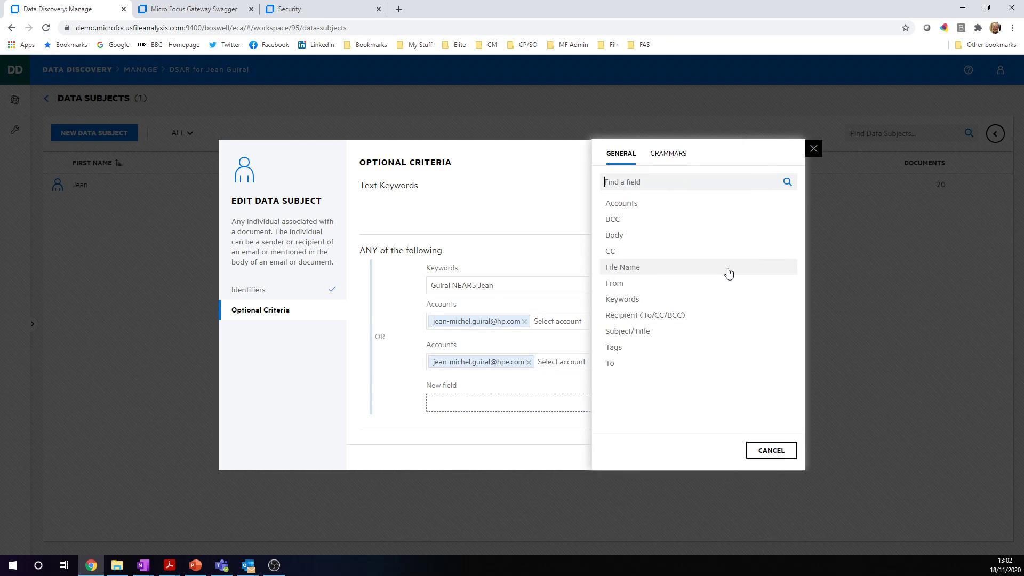
click(668, 156)
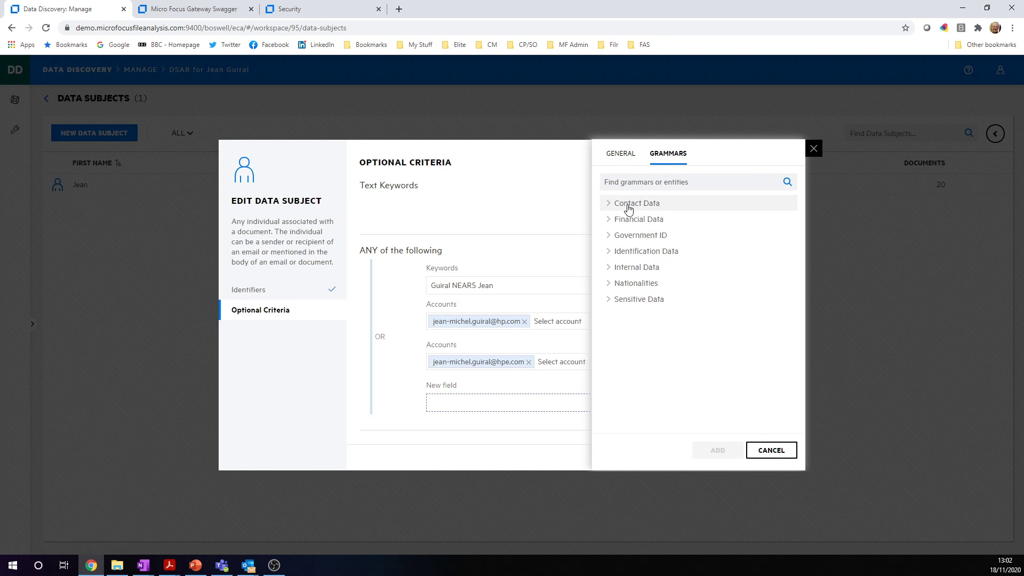
click(539, 205)
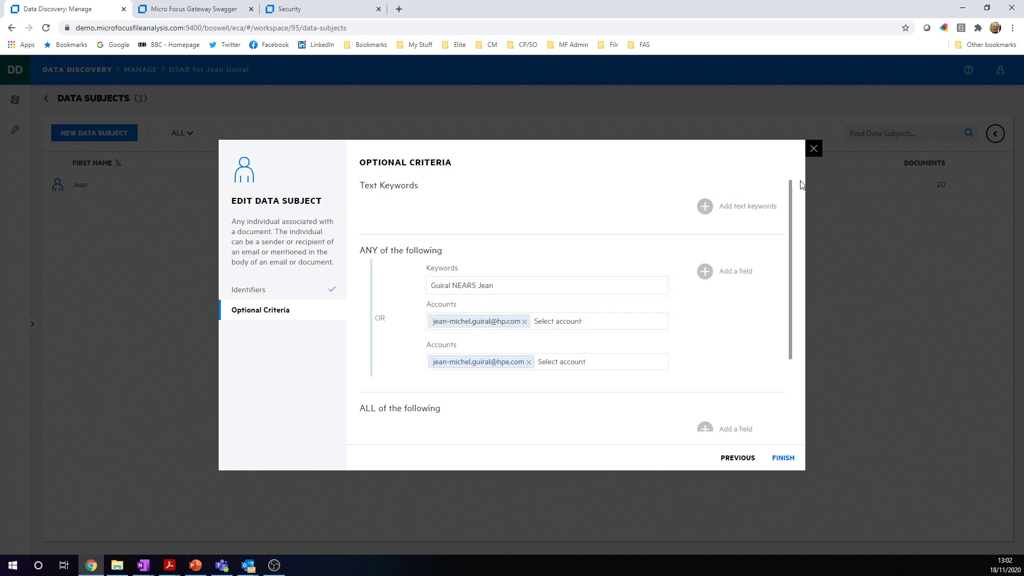
click(814, 149)
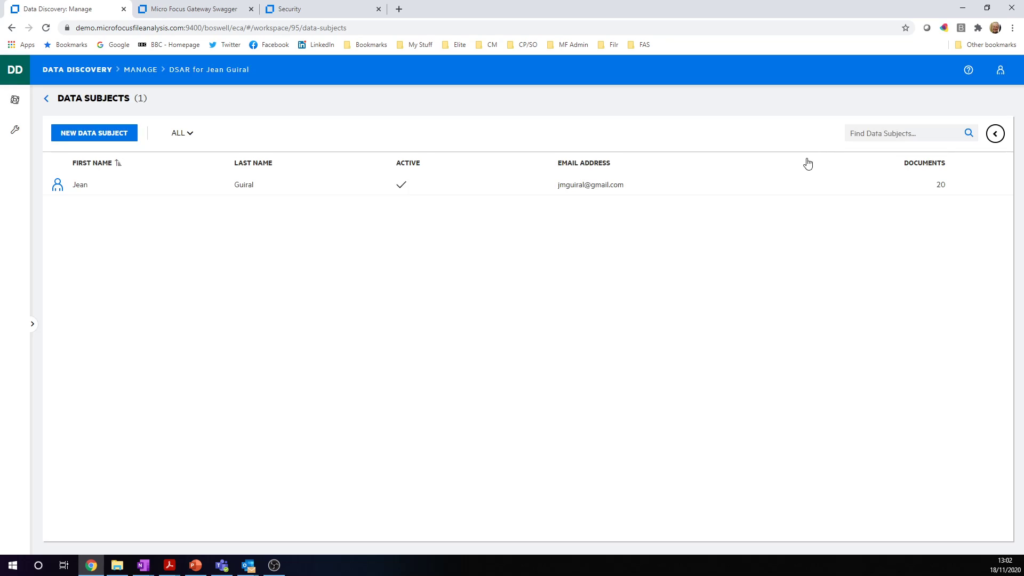
click(47, 99)
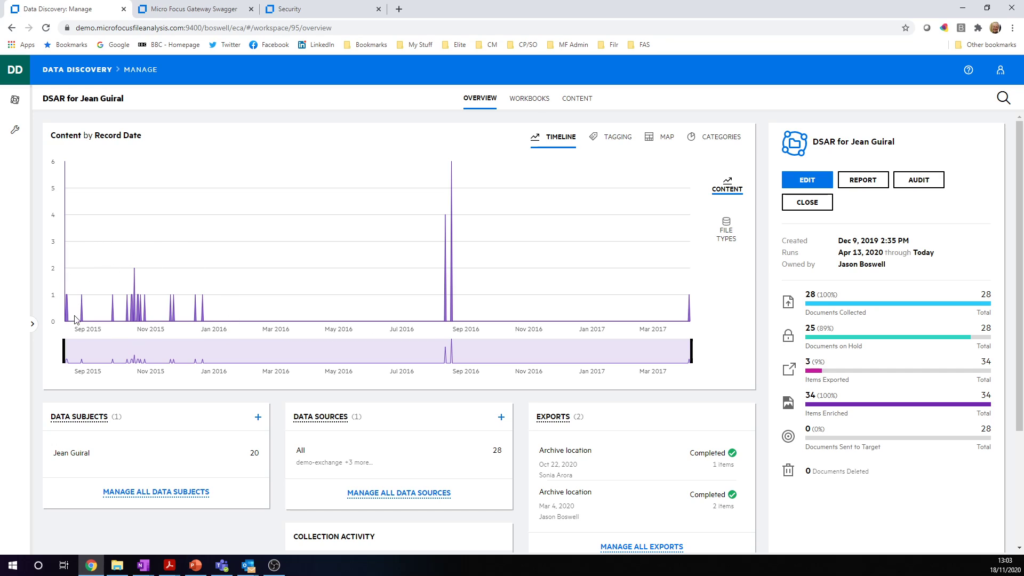
Step: Review the workspace content by file type and by tag across all reporting groups
click(724, 233)
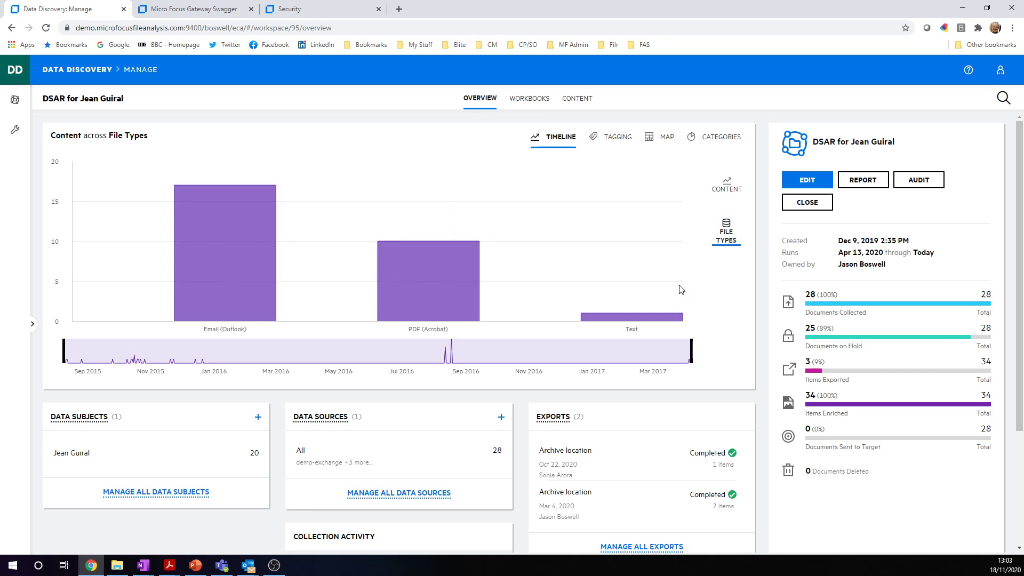
mouse_move(231, 301)
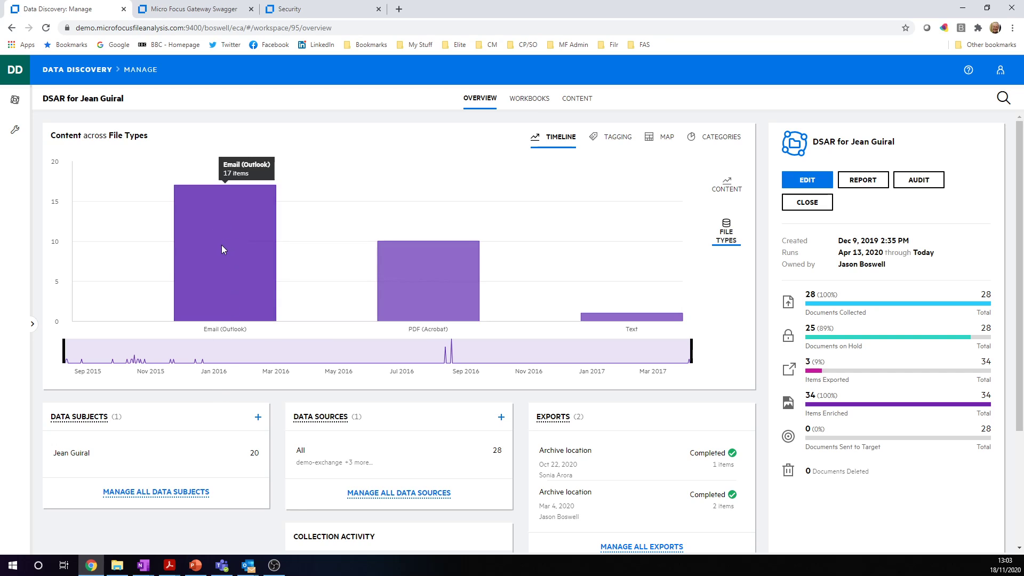
mouse_move(421, 305)
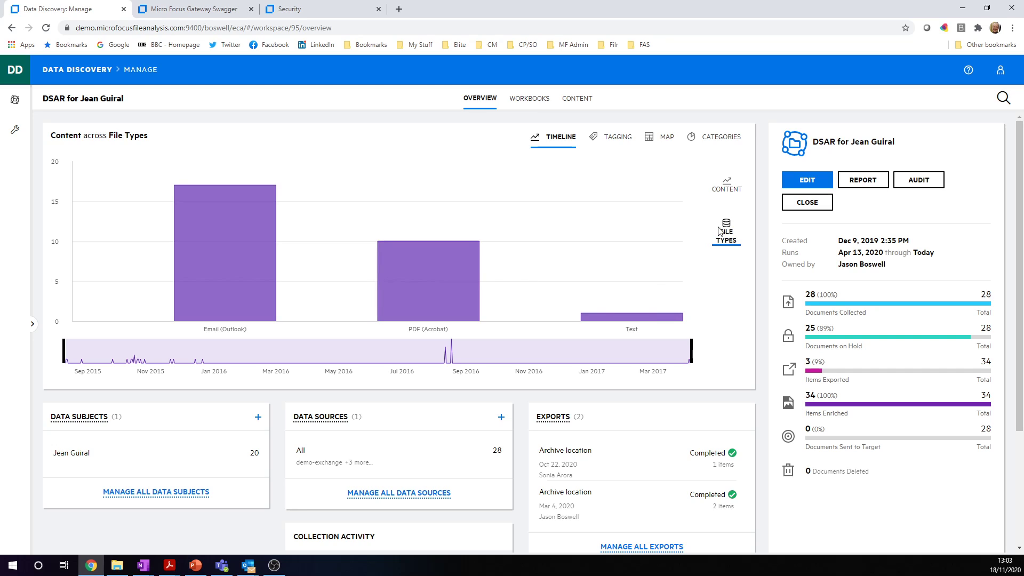
click(617, 144)
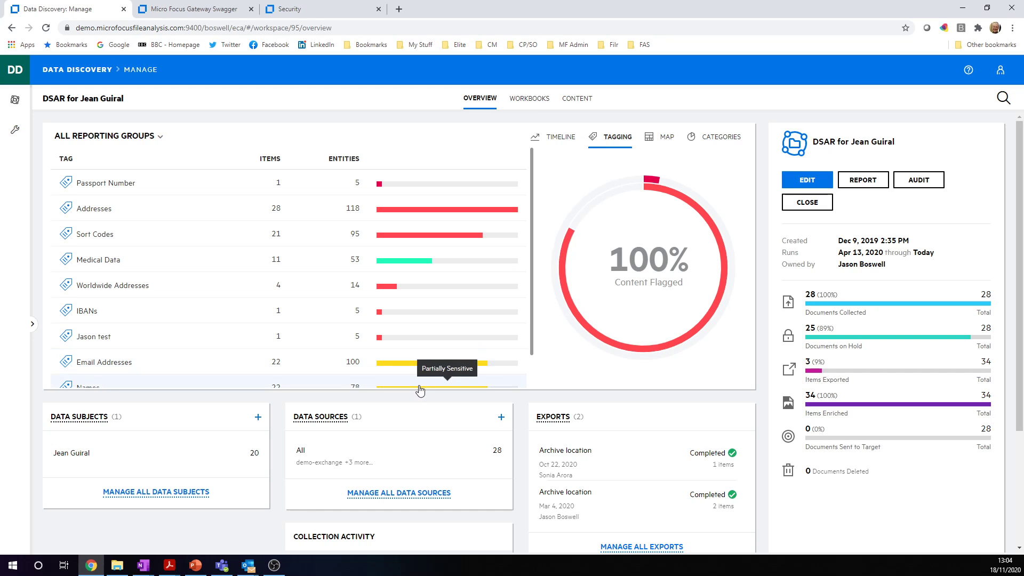
scroll(421, 391, down, 1)
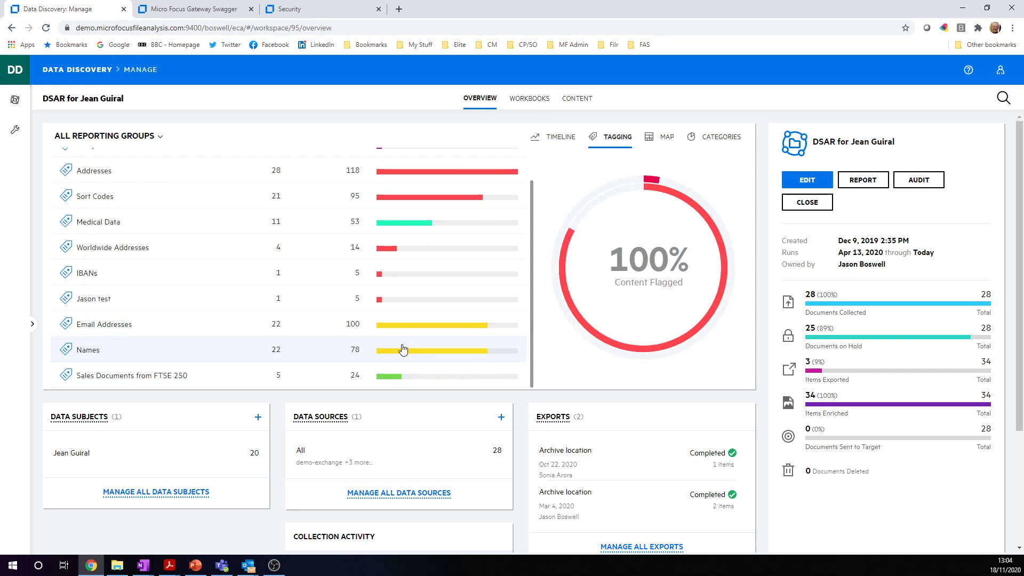
scroll(404, 349, up, 1)
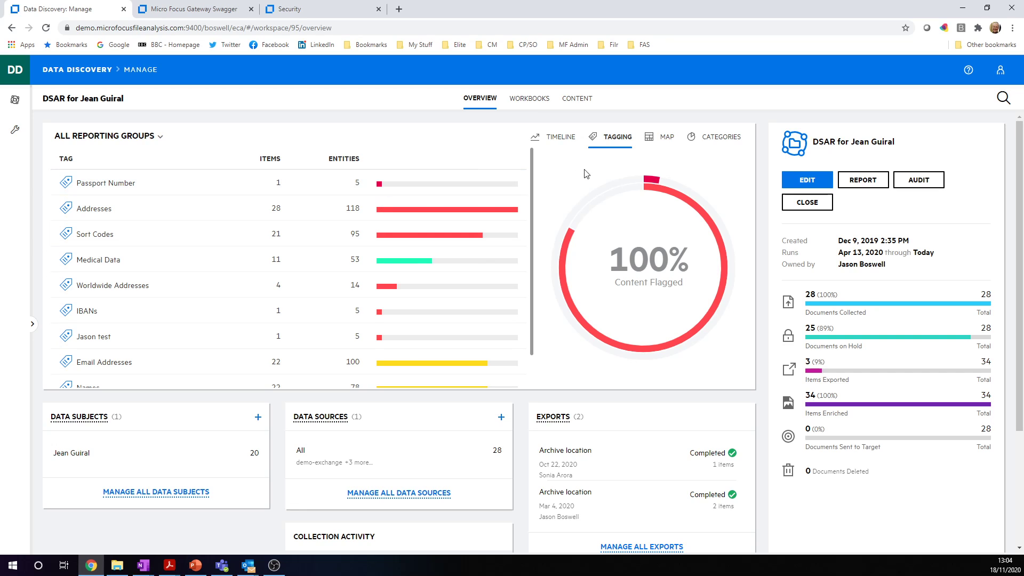
Step: View the workspace content as a map of tags, then as workbook categories
click(663, 142)
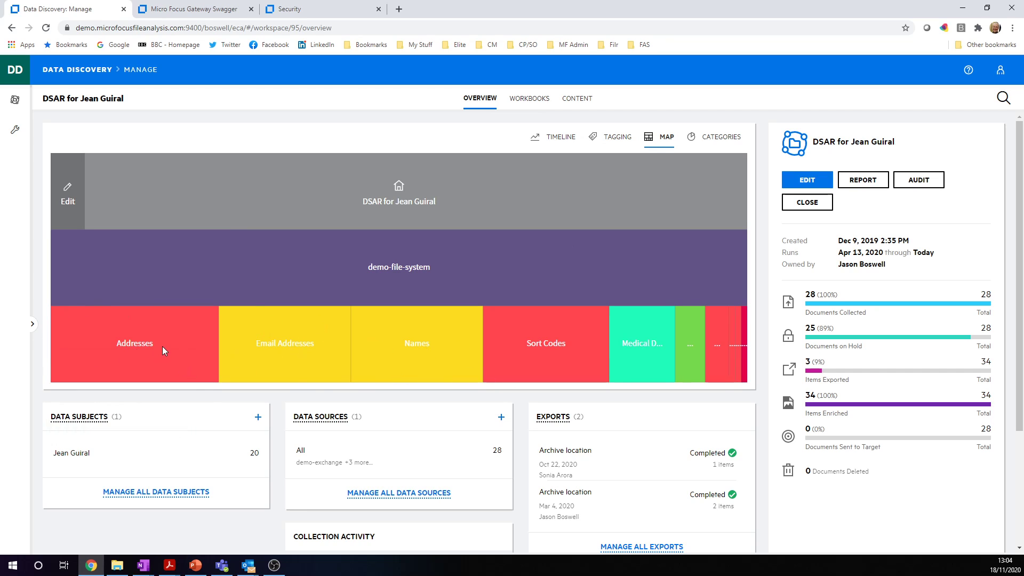
mouse_move(168, 345)
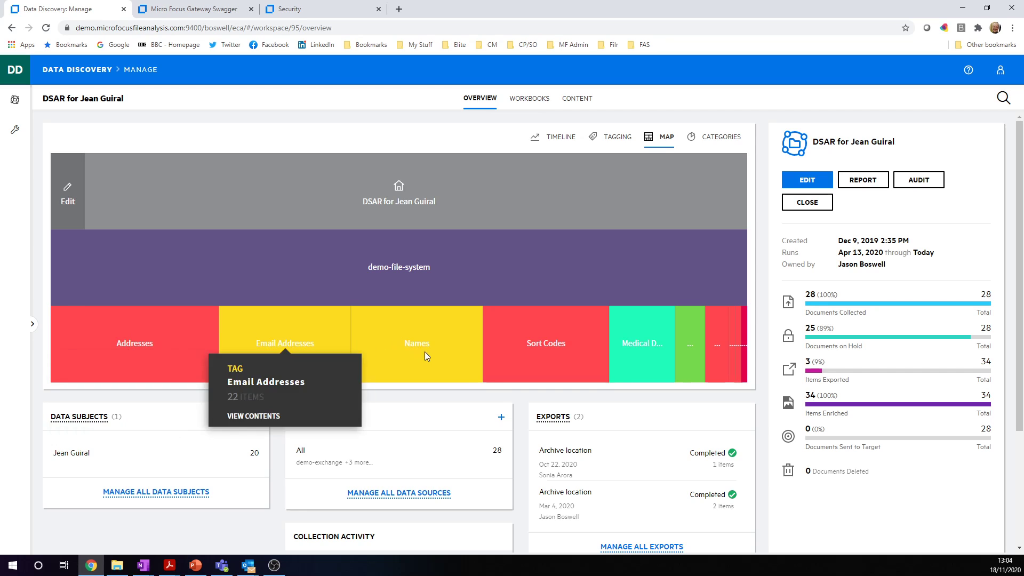
click(723, 138)
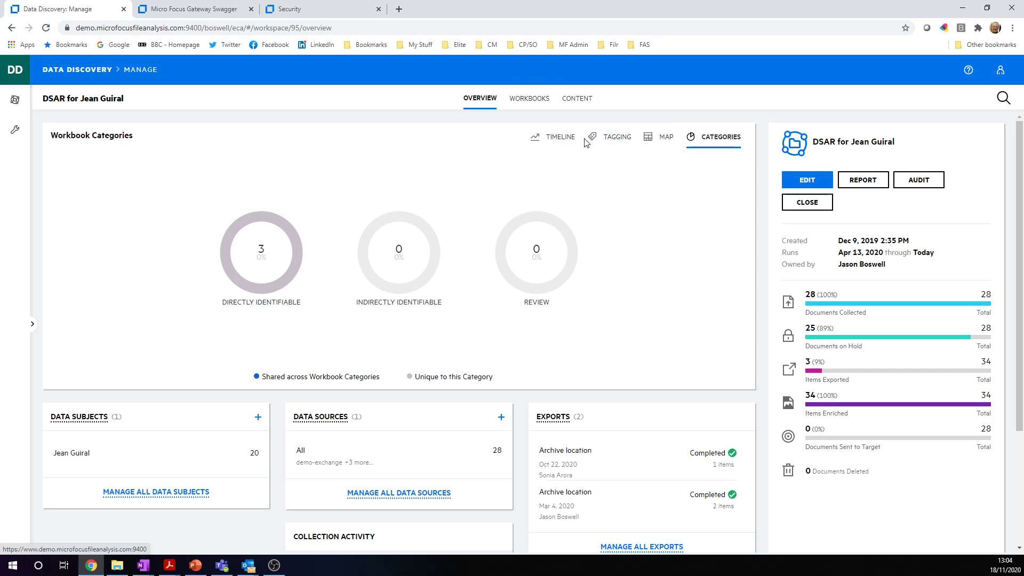
Step: Return to the tagging breakdown and open the content tagged Passport Number
click(601, 139)
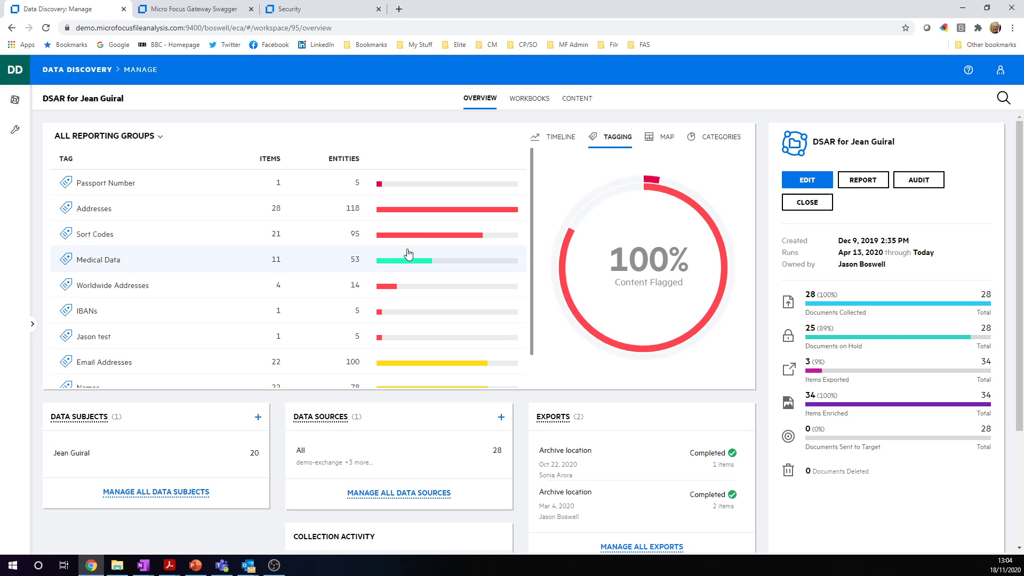
mouse_move(379, 186)
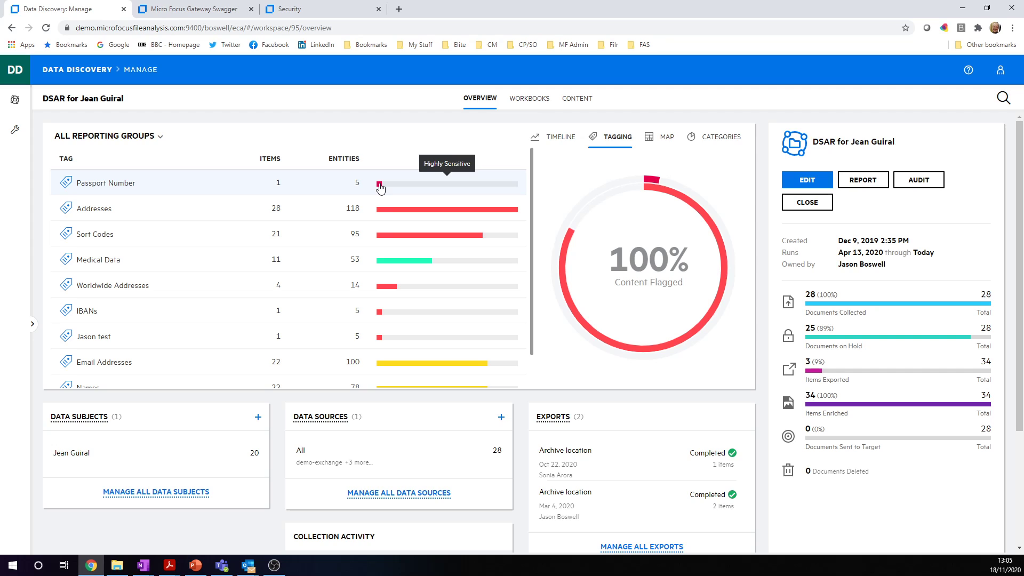
click(379, 186)
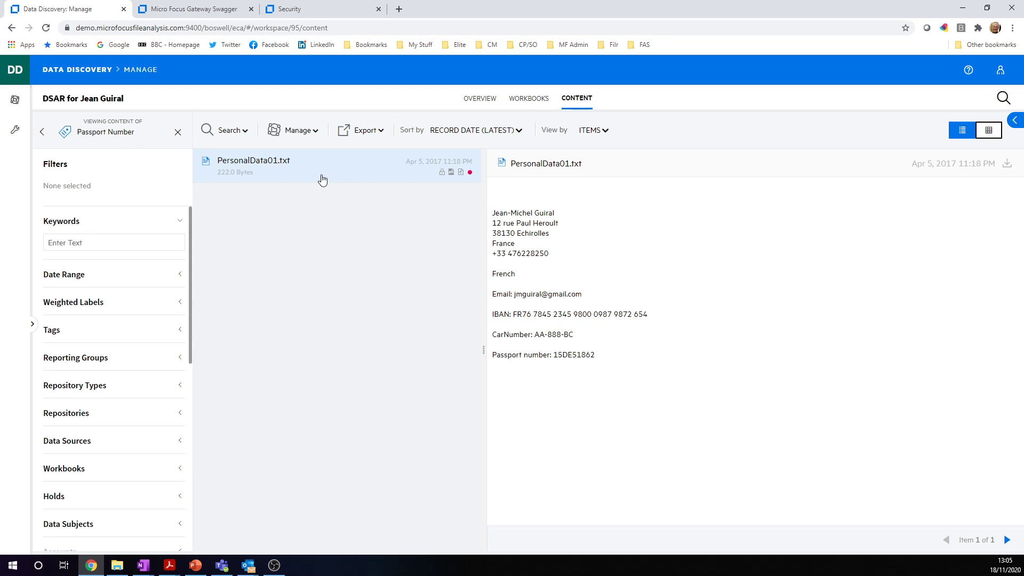
Step: Show the risk analysis details of PersonalData01.txt and select the person's name and then the e-mail address in its text
click(1015, 122)
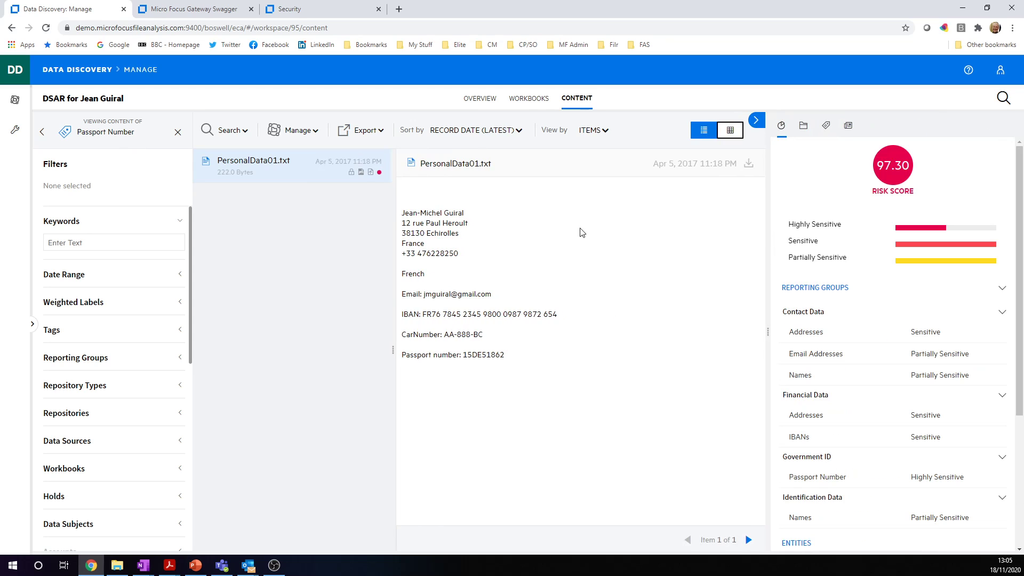
drag(464, 213, 402, 213)
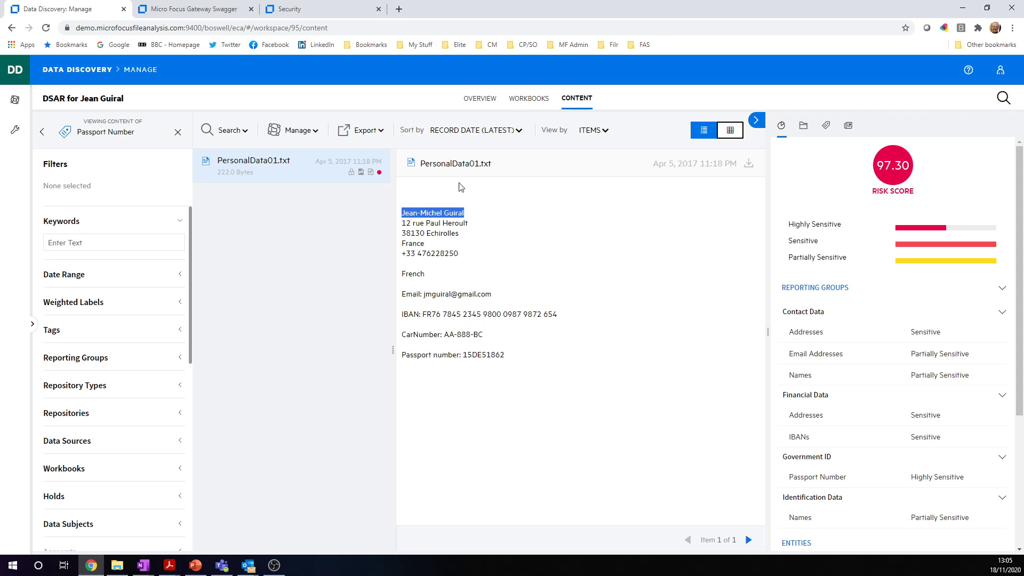
drag(501, 293, 423, 297)
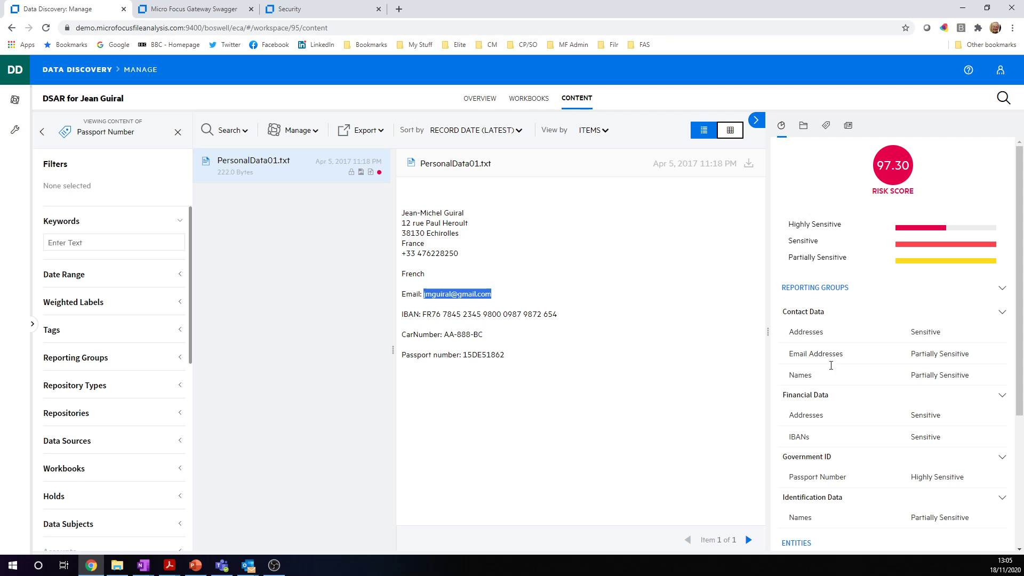
Step: Expand the Passport Numbers (World Wide) entity under Government ID and highlight its match in the document preview
drag(1015, 329, 1001, 305)
scroll(916, 366, down, 4)
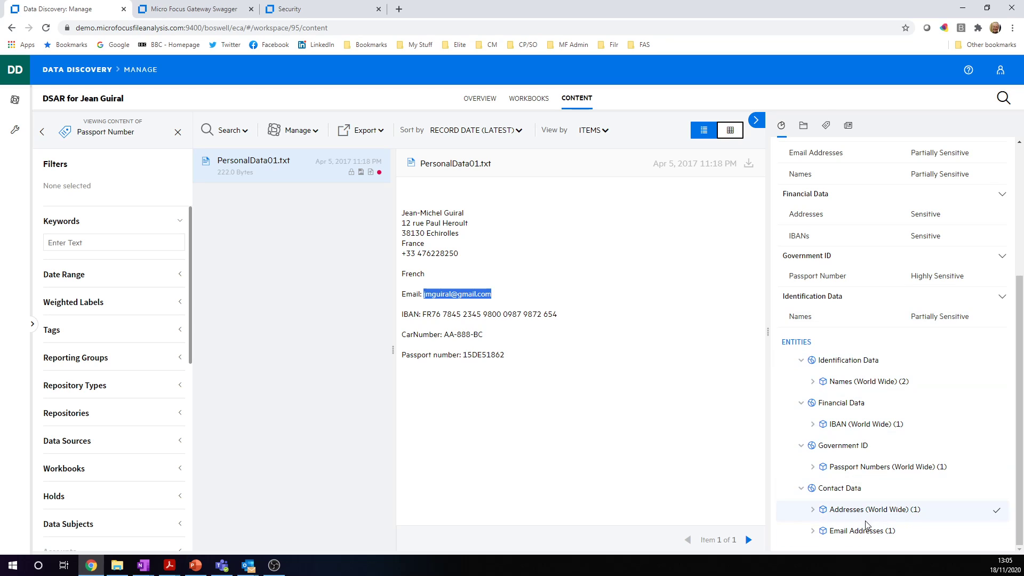
click(812, 467)
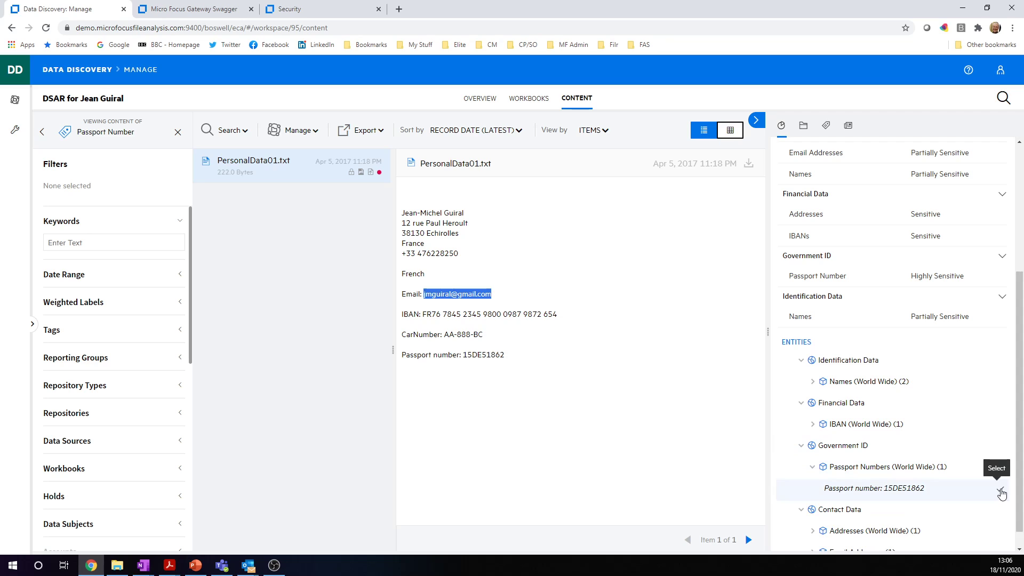
click(1001, 492)
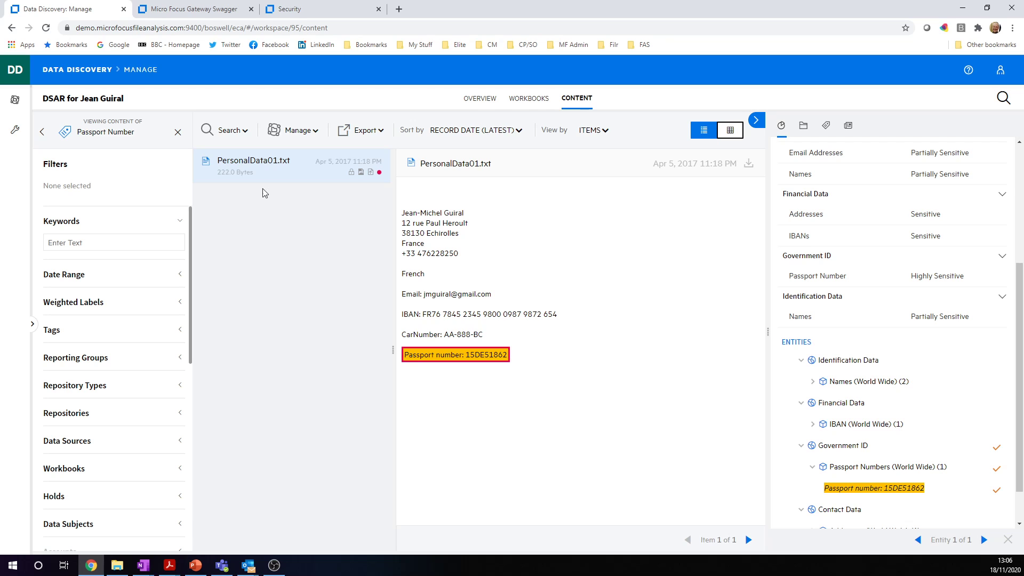
Step: Clear the Passport Number selection to view all documents in the workspace
click(178, 132)
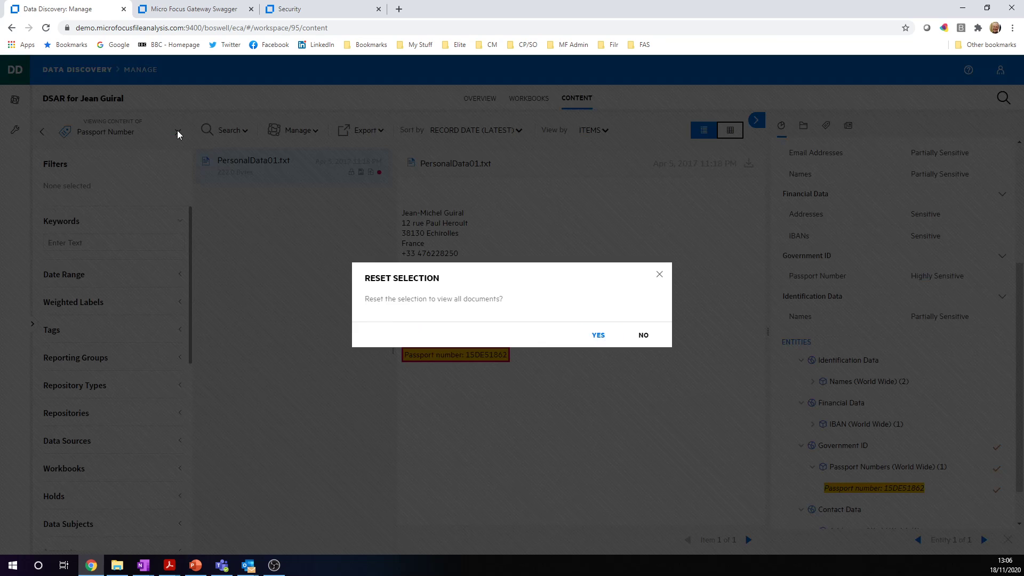
click(598, 335)
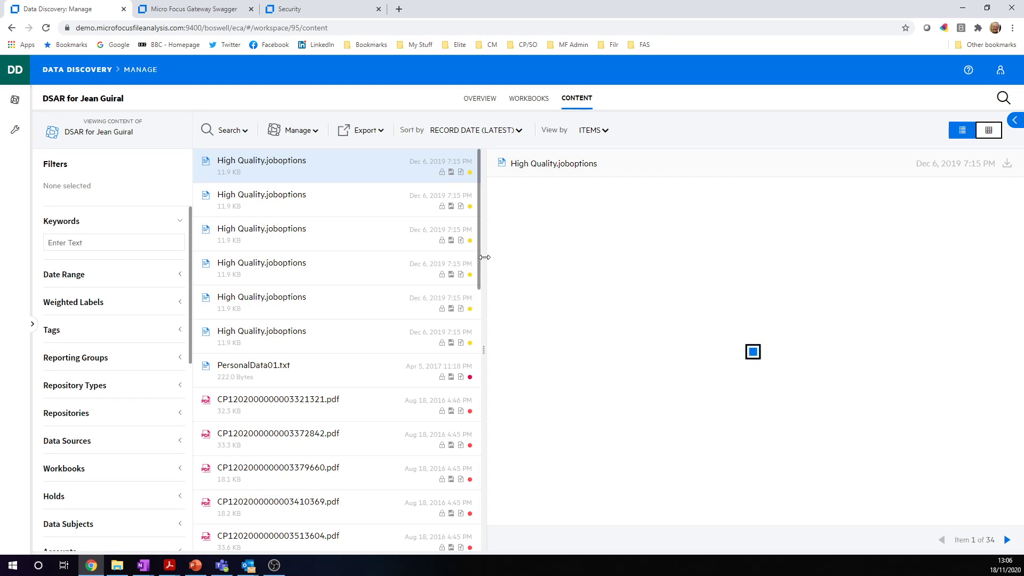
Step: Preview CP1202000000003522168.pdf in the workspace content, select the e-mail address in its text and look through the invoice
drag(479, 263, 474, 382)
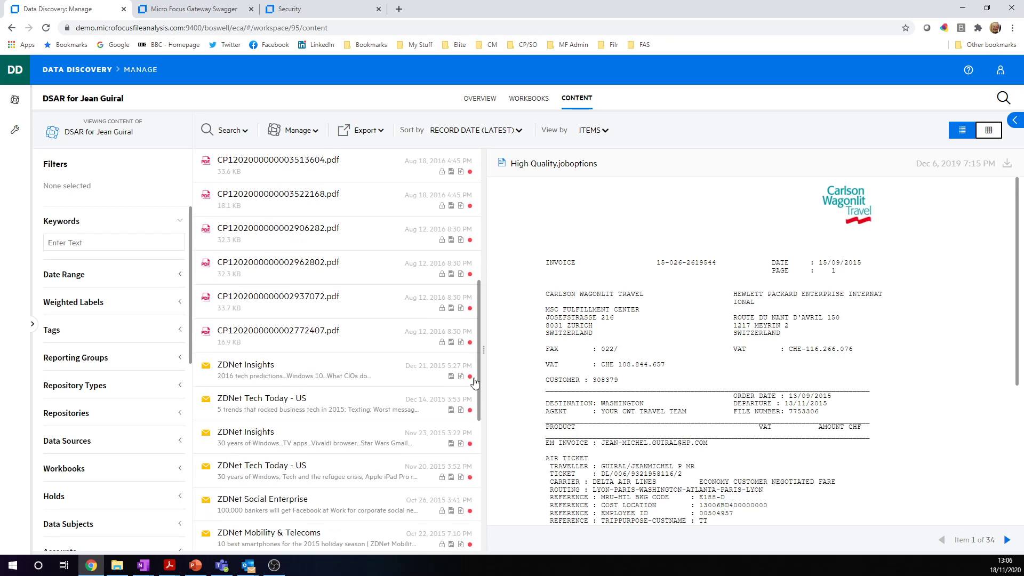
click(327, 220)
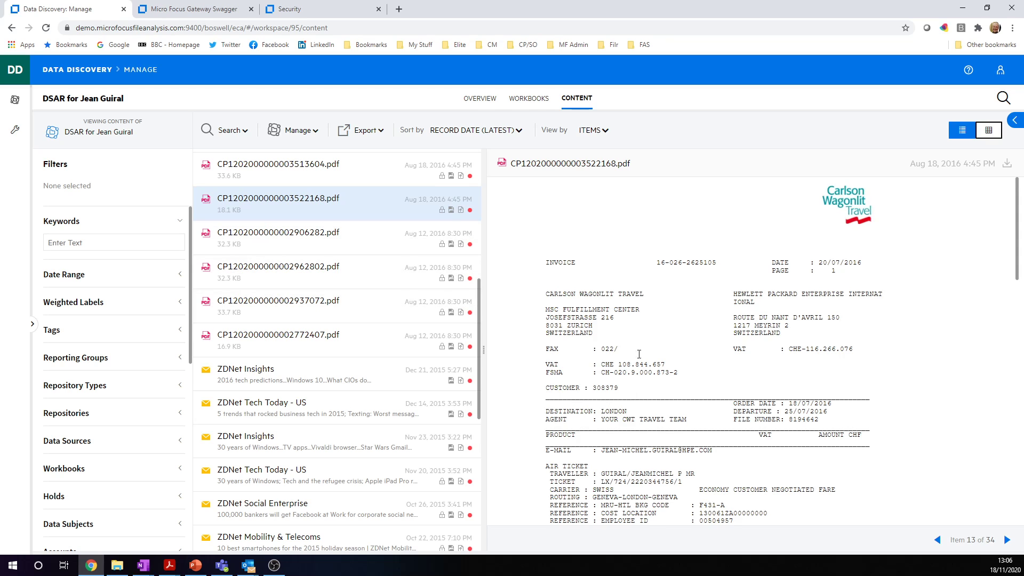
scroll(693, 369, down, 1)
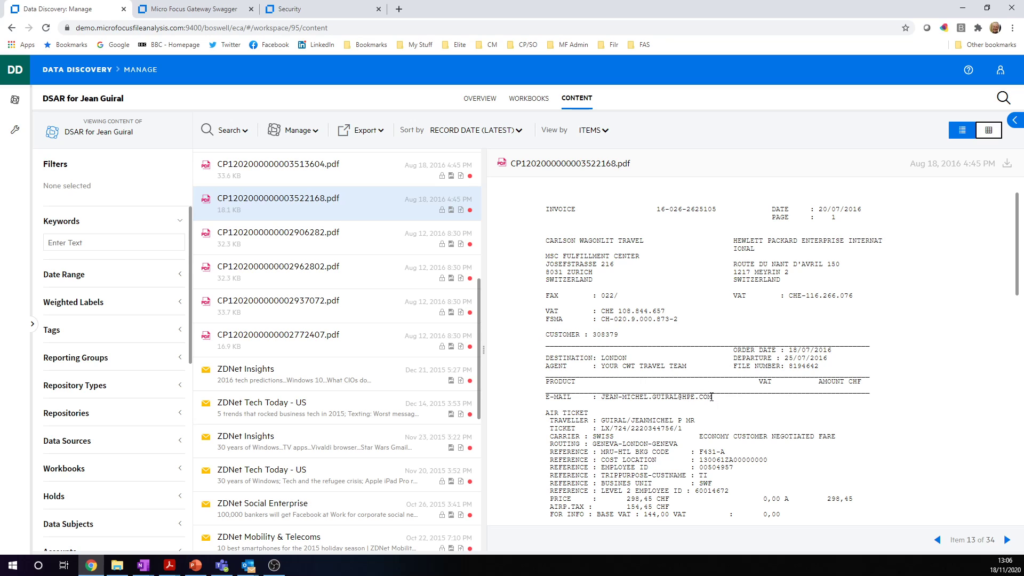
drag(712, 397, 609, 399)
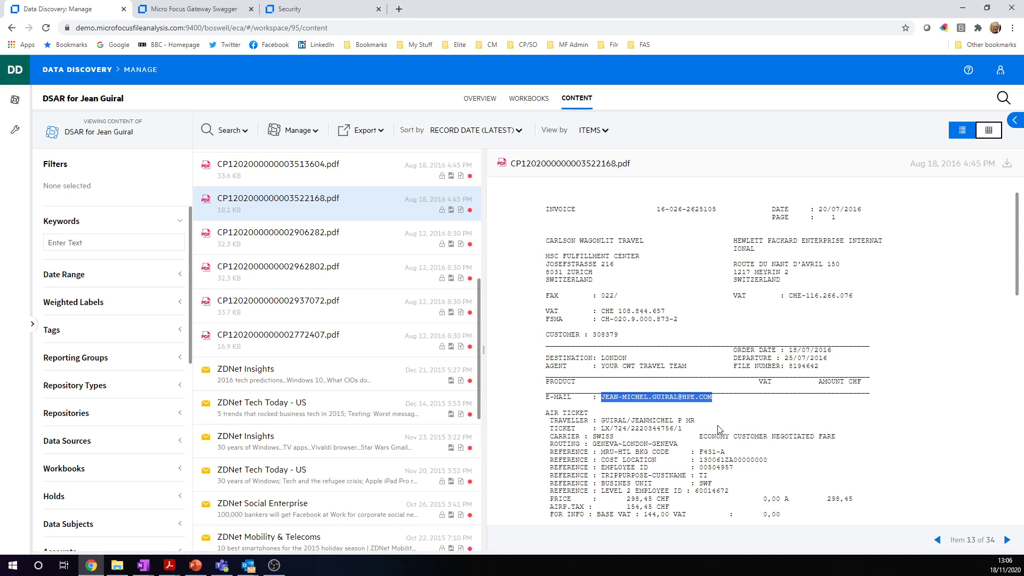
scroll(718, 430, down, 3)
scroll(719, 430, up, 4)
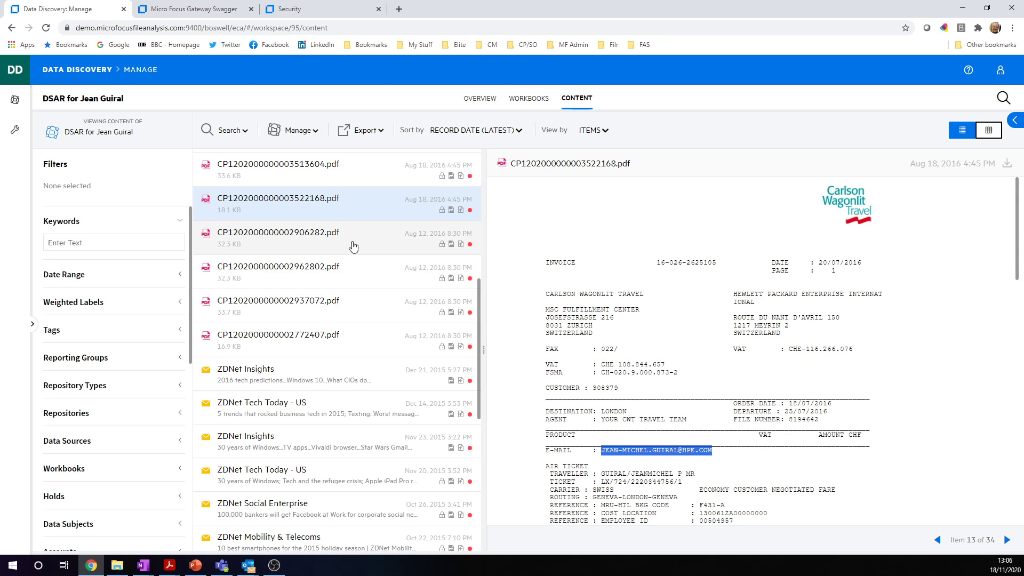
Step: Add the six PDFs from CP1202000000003513604.pdf through CP1202000000002772407.pdf to the To be corporate record workbook
click(305, 172)
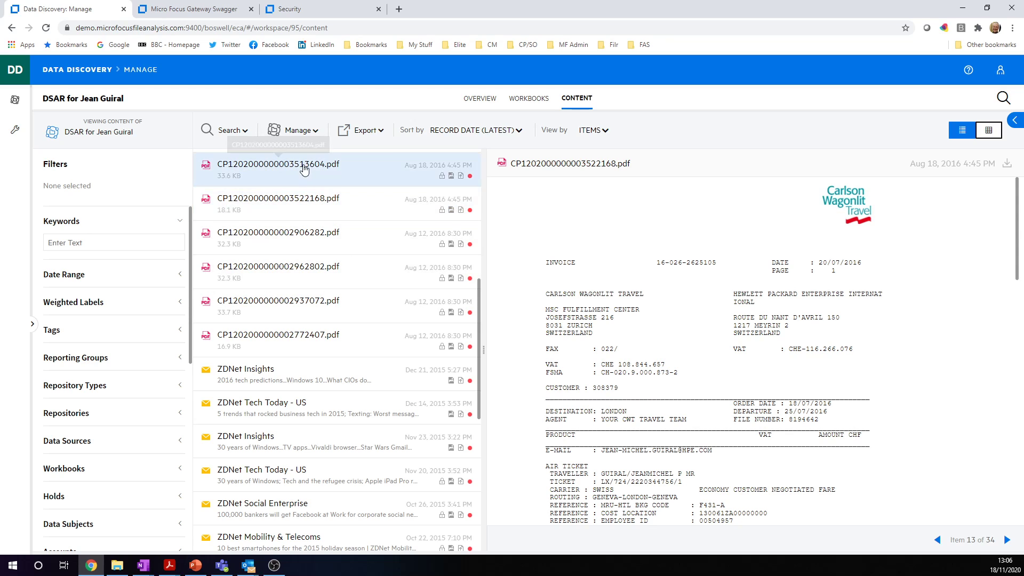
shift+click(319, 336)
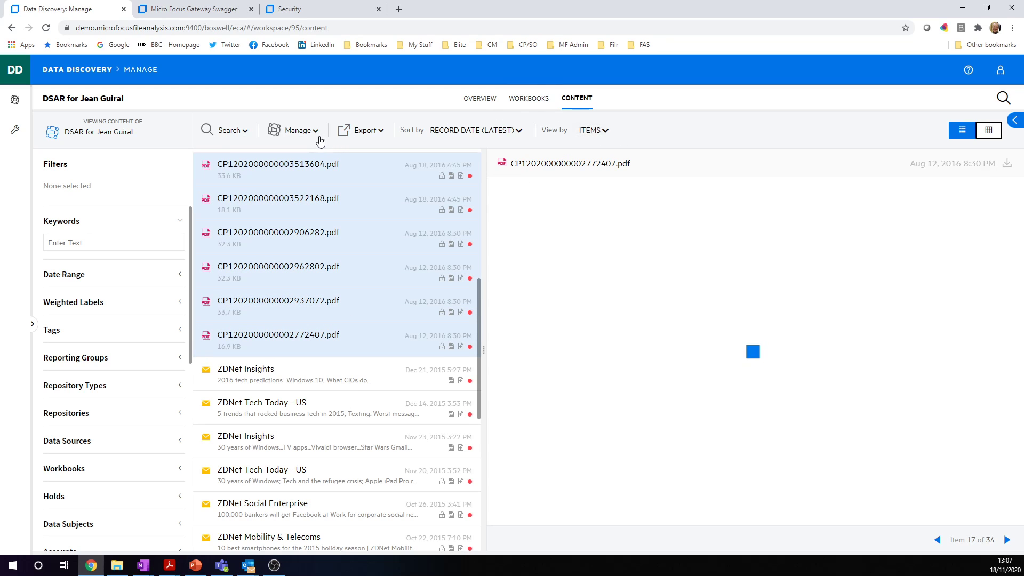
click(295, 130)
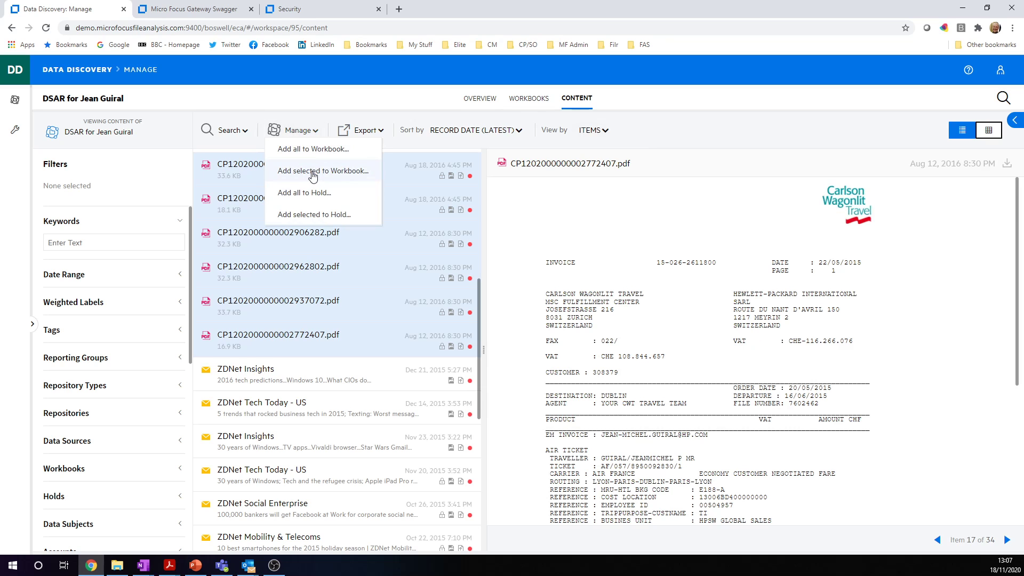
click(313, 172)
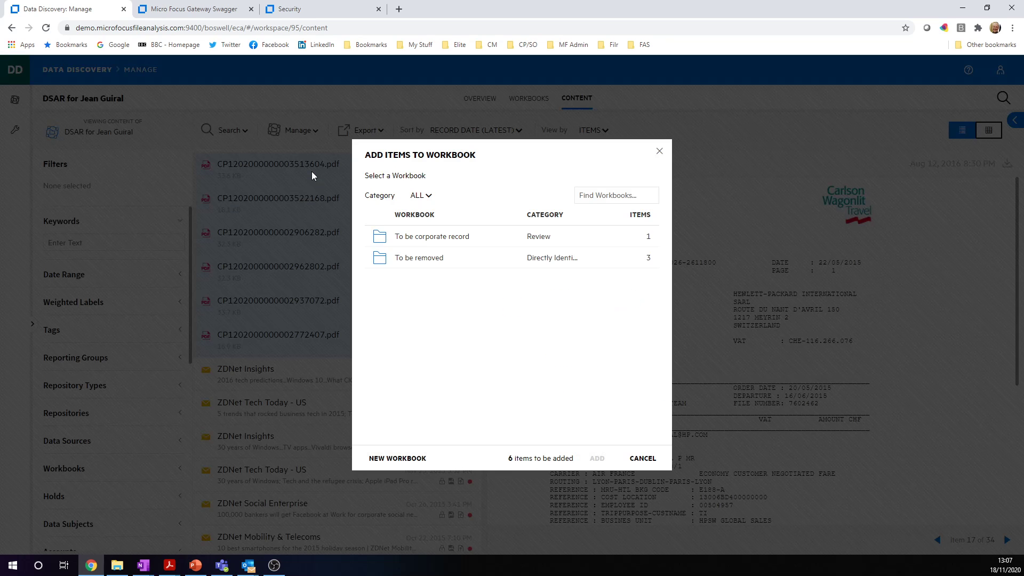
click(431, 240)
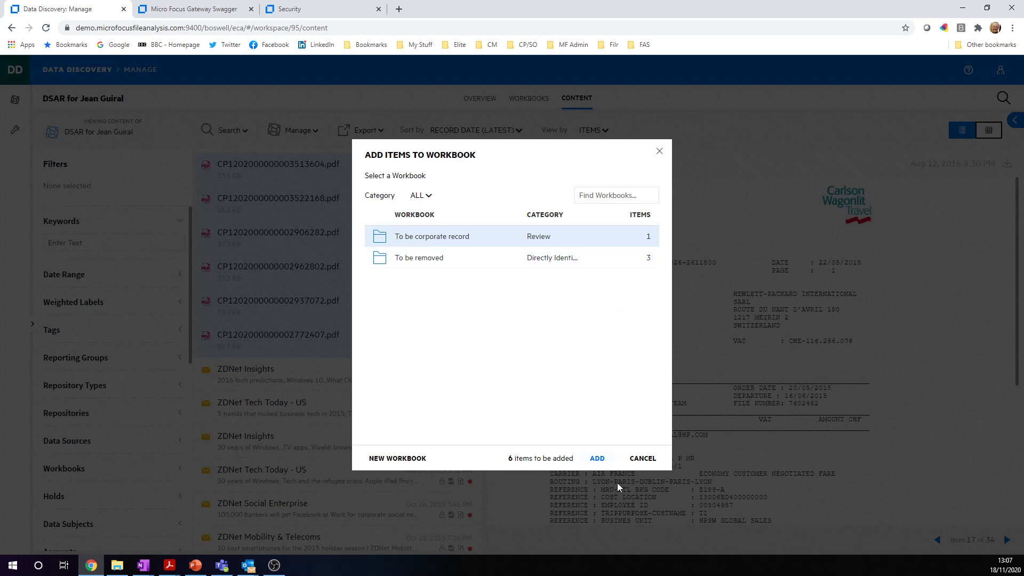
click(599, 459)
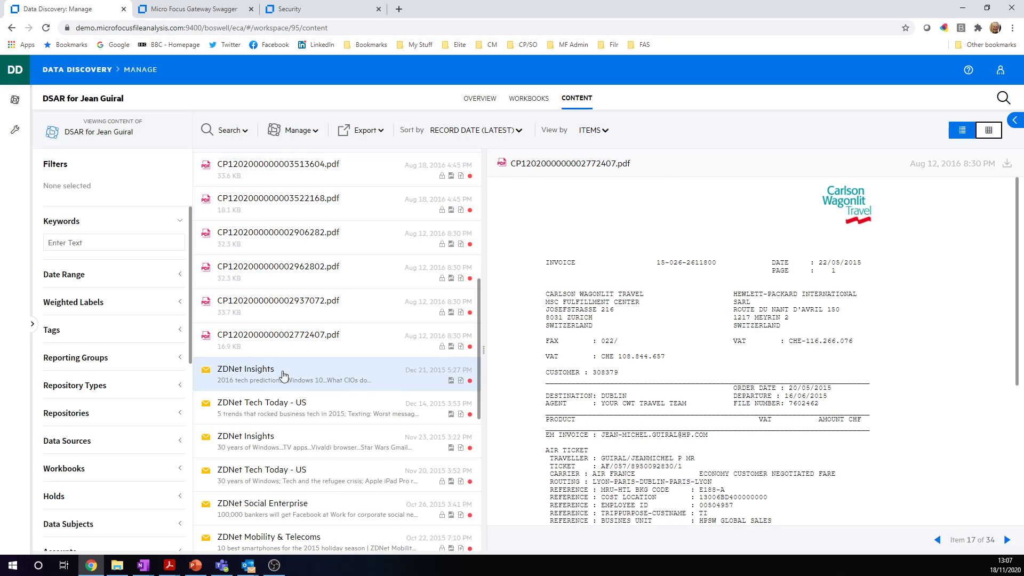
Step: Preview the first ZDNet Insights e-mail and CP1202000000003321321.pdf, and set the content list to view by Documents
click(283, 375)
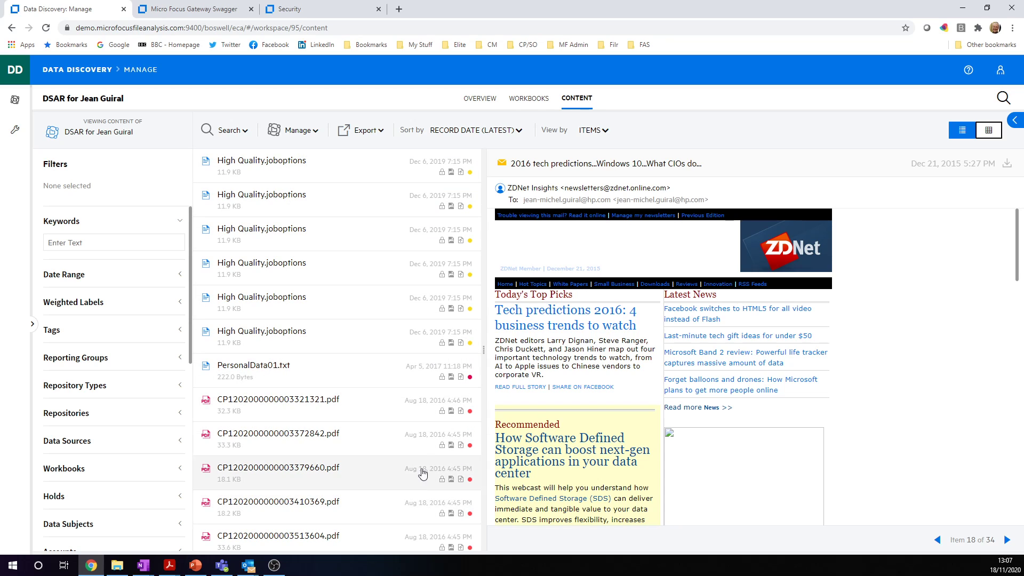
click(275, 399)
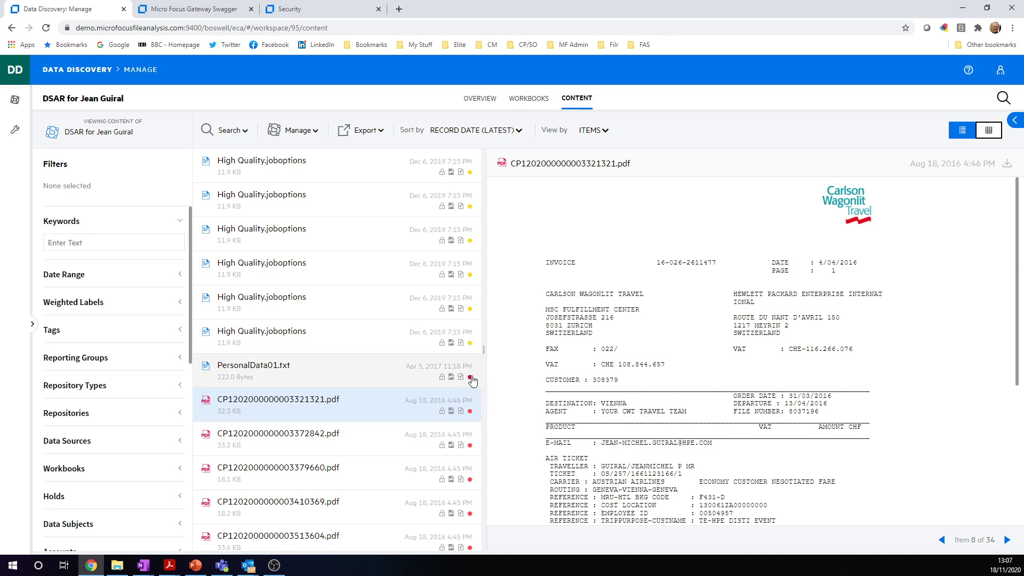
click(603, 134)
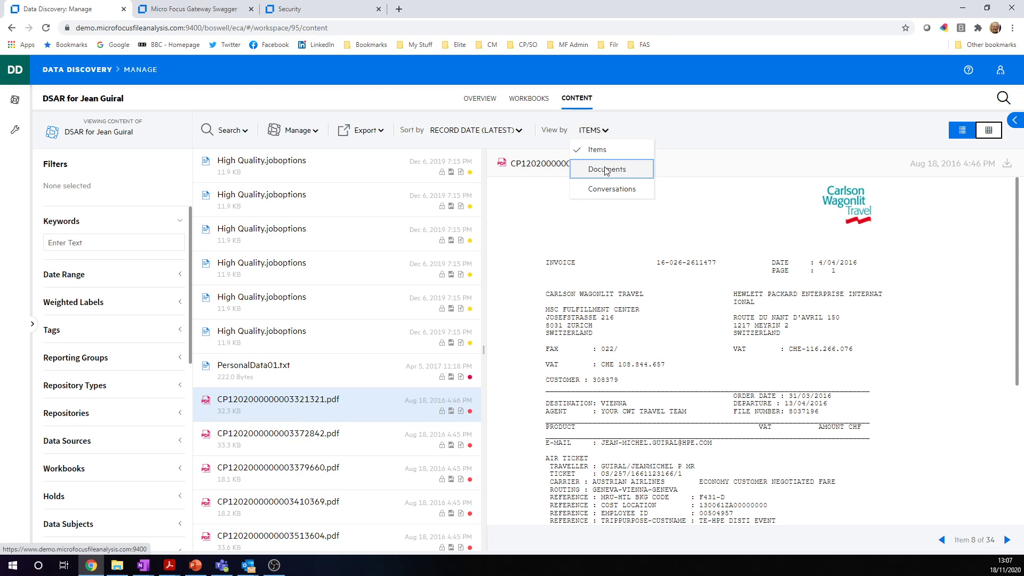
click(606, 170)
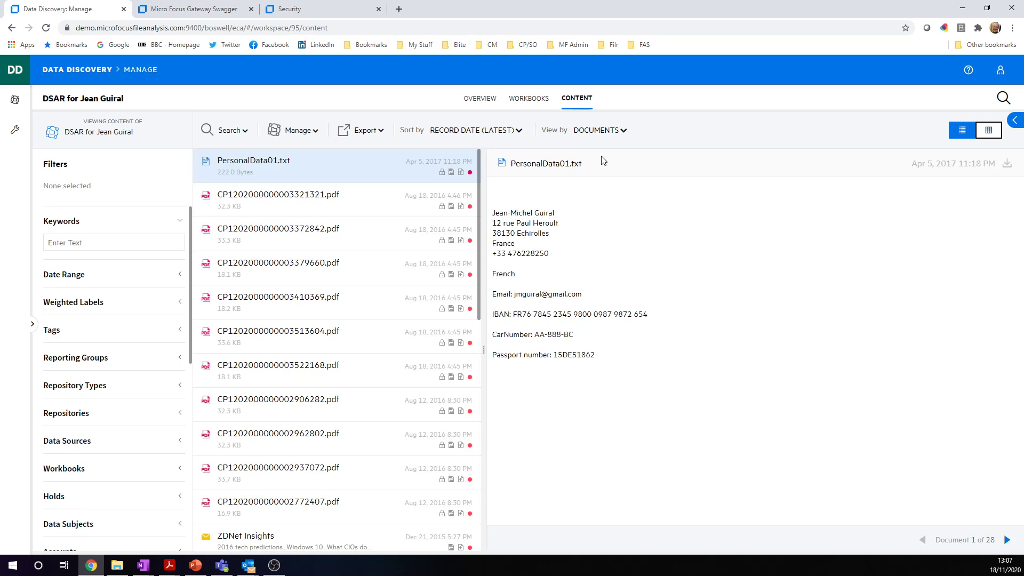
Step: Add the eleven ZDNet e-mails from the first ZDNet Insights through ZDNet Security to the To be removed workbook
drag(478, 295, 472, 439)
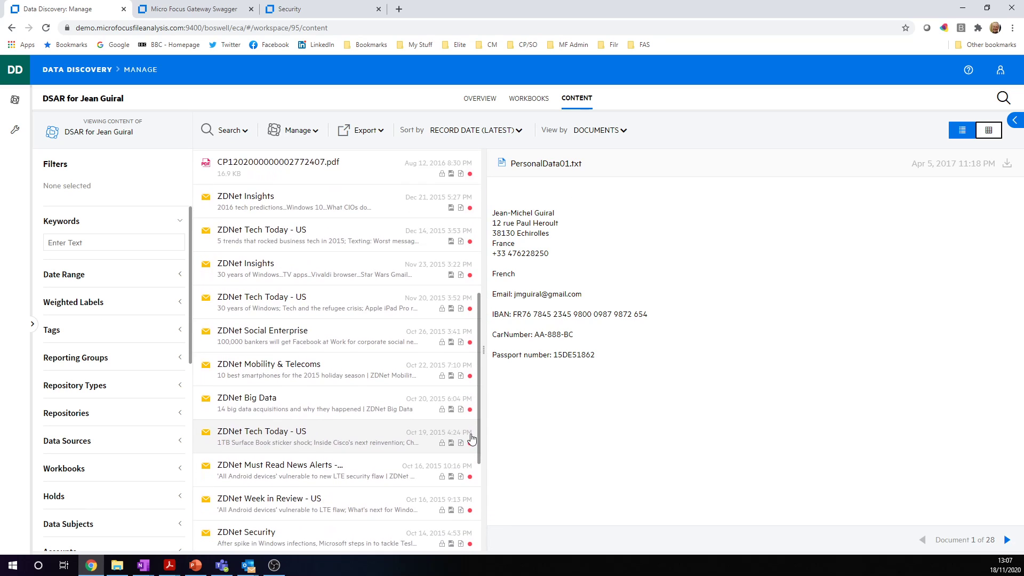
click(309, 209)
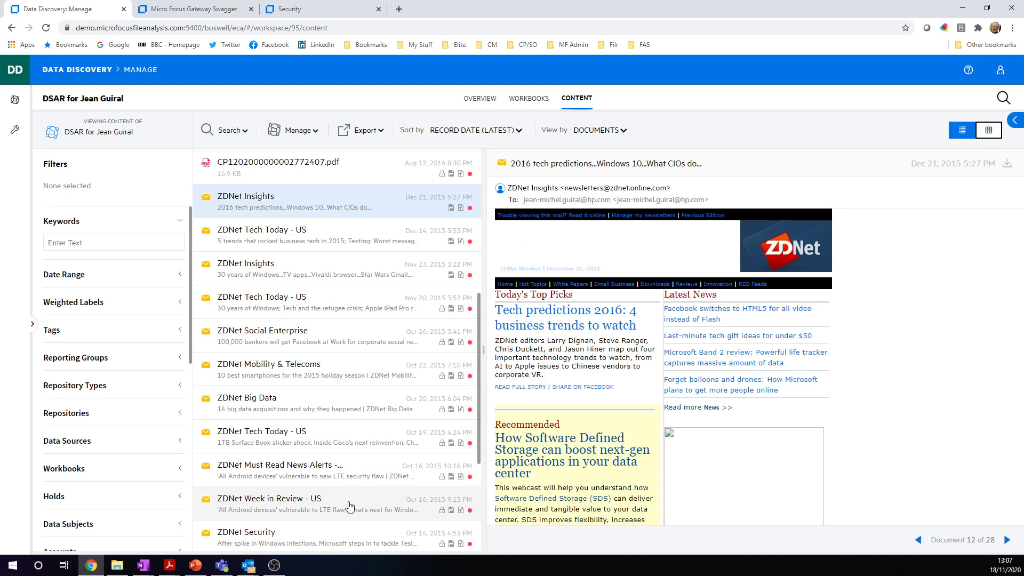
shift+click(325, 540)
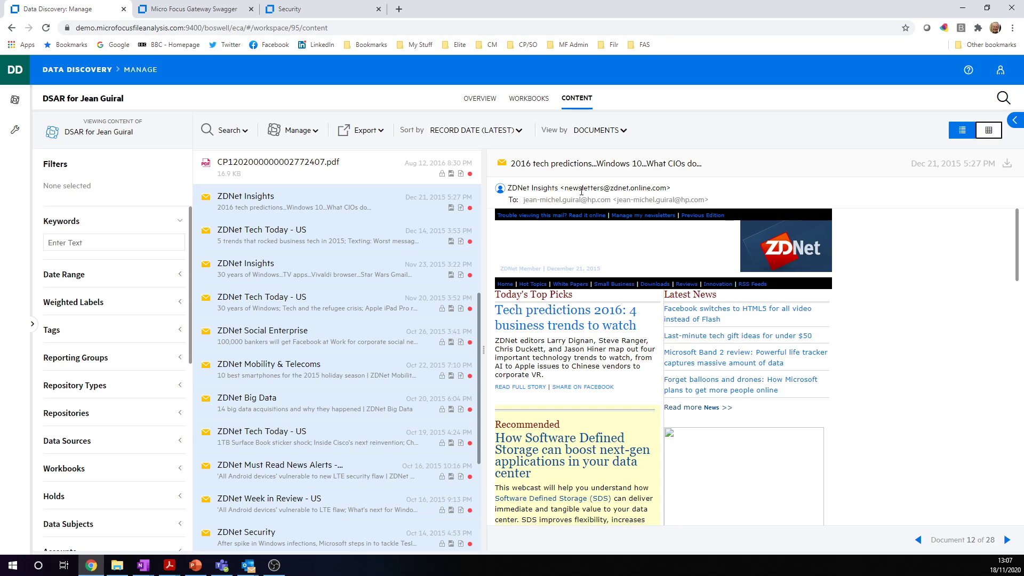
click(299, 131)
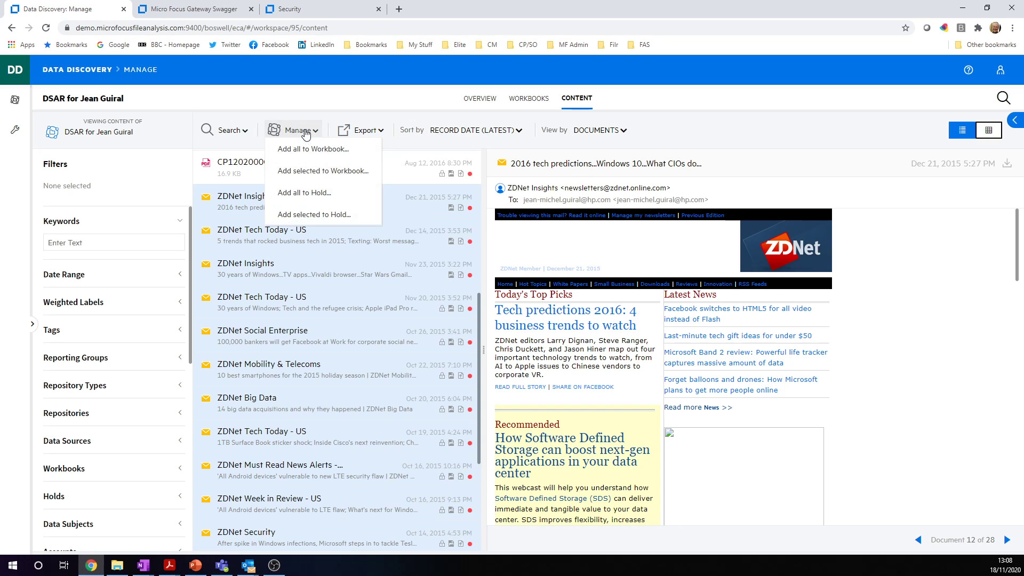
click(312, 171)
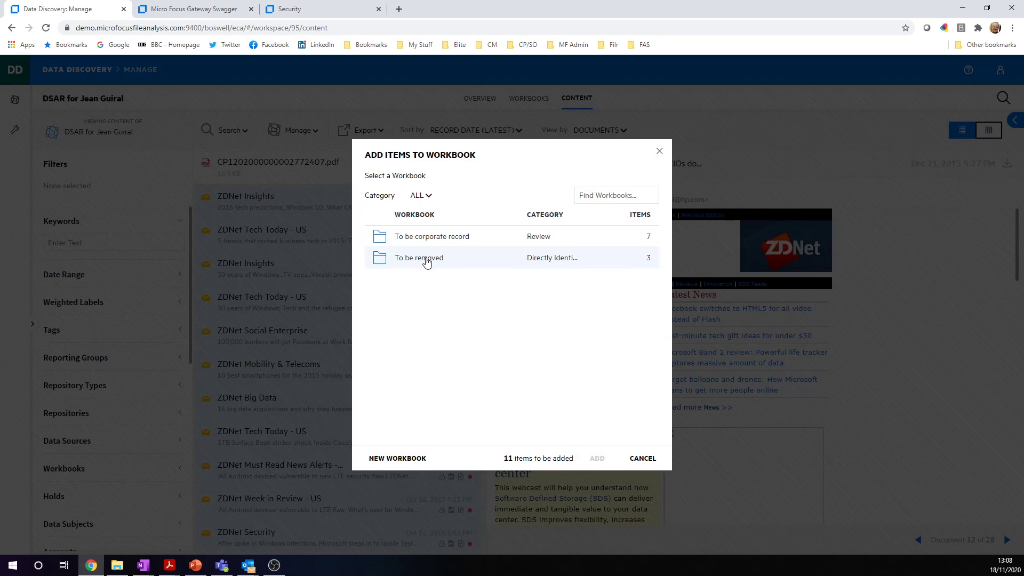
click(426, 259)
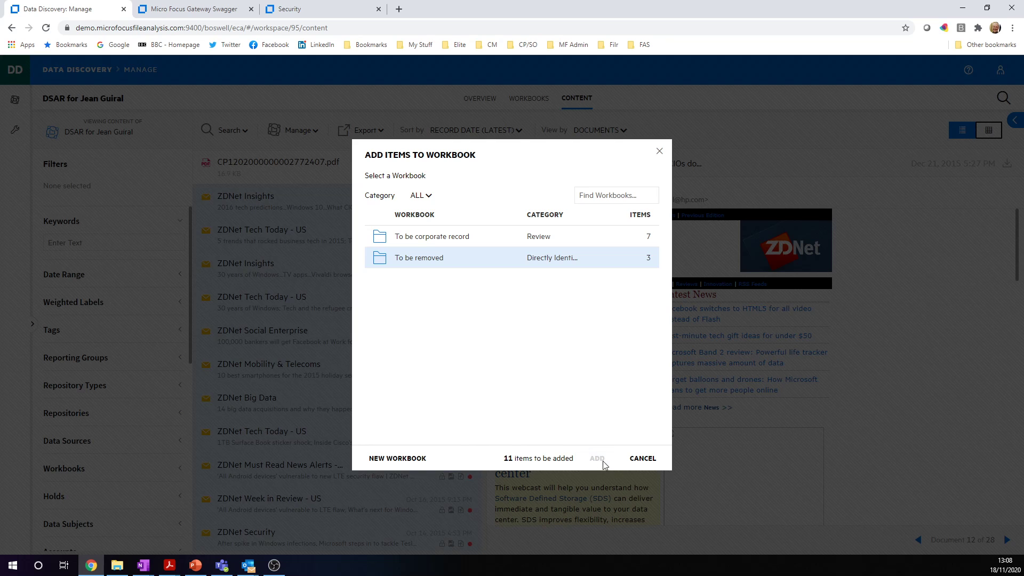
click(599, 460)
Step: Show the activity options of the To be corporate record workbook and view its Send to Target destinations without submitting
click(524, 100)
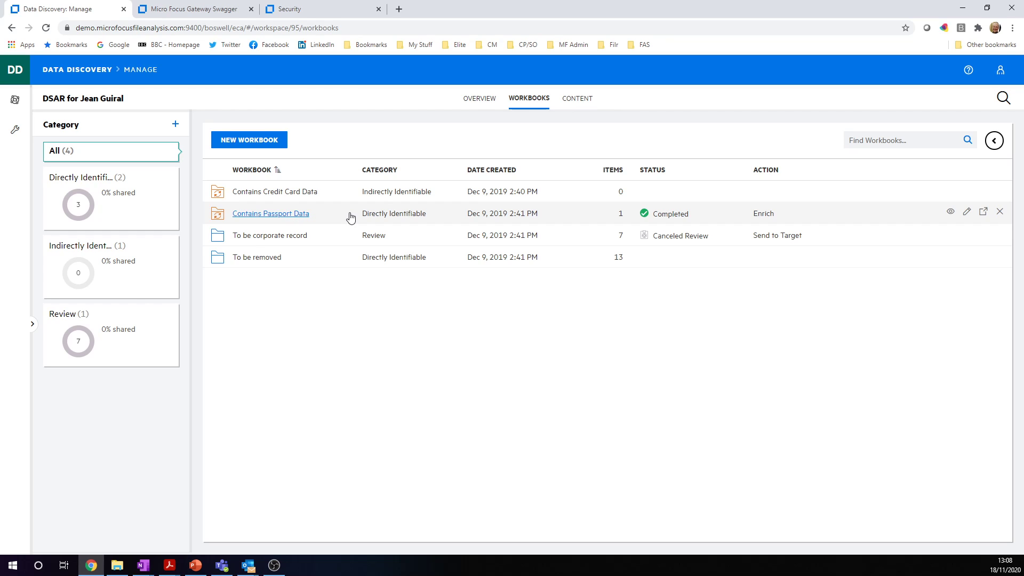
click(994, 142)
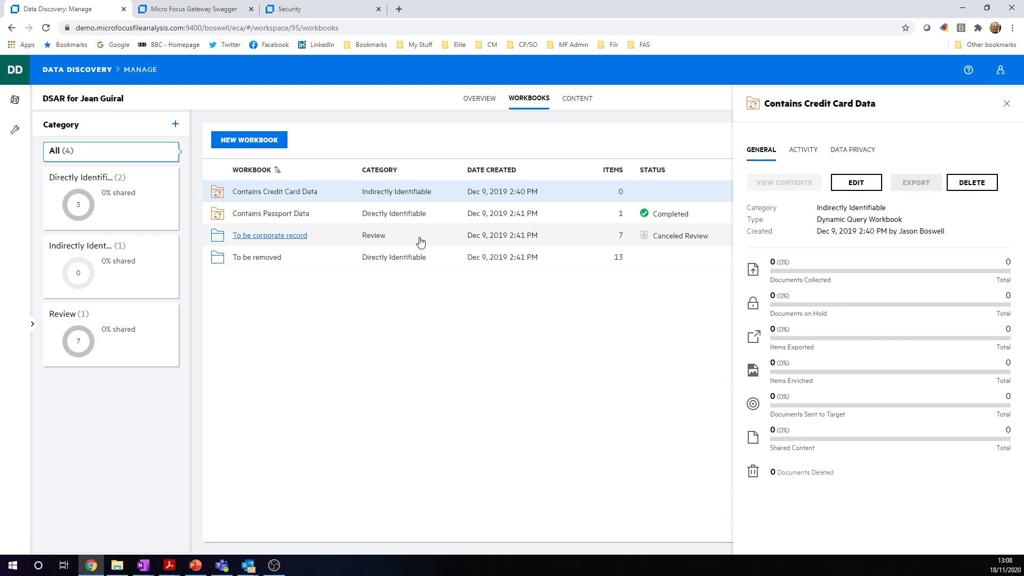
click(408, 241)
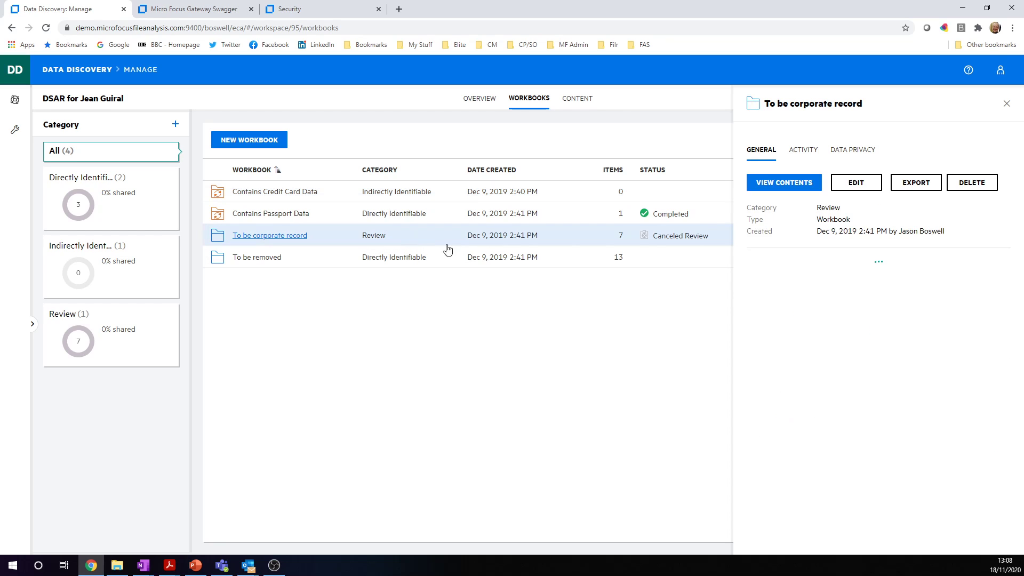
click(803, 151)
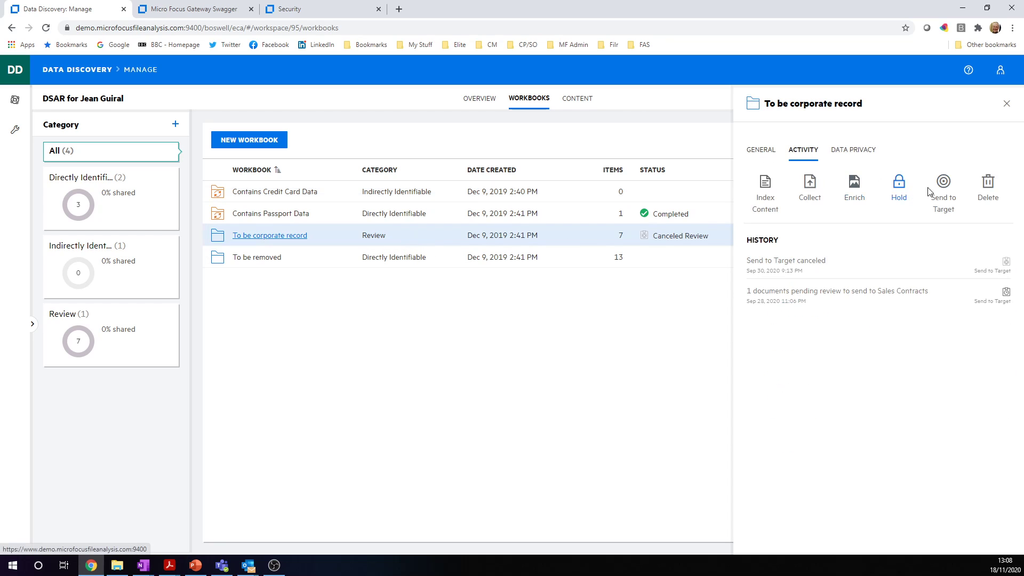
click(943, 186)
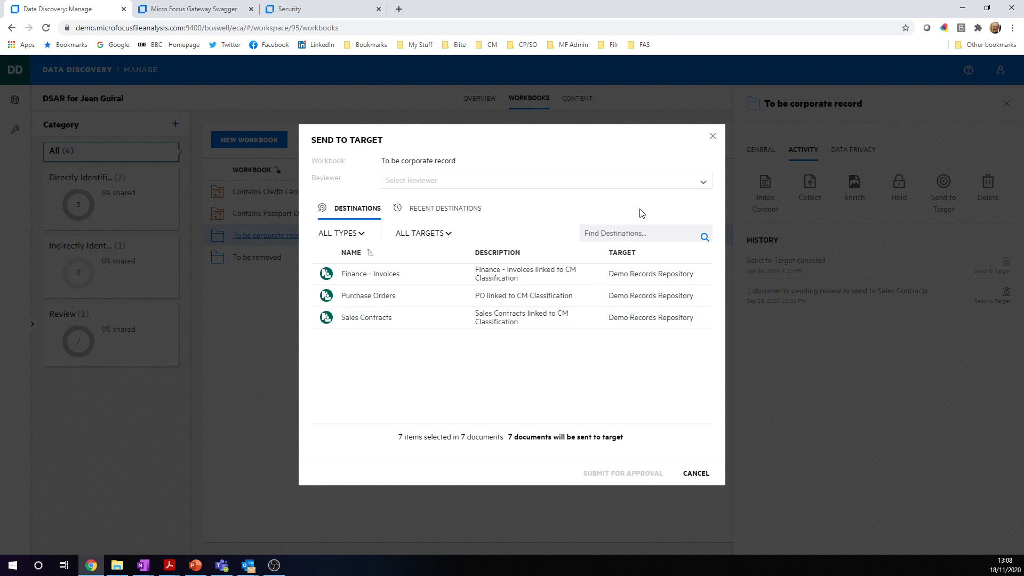
click(713, 137)
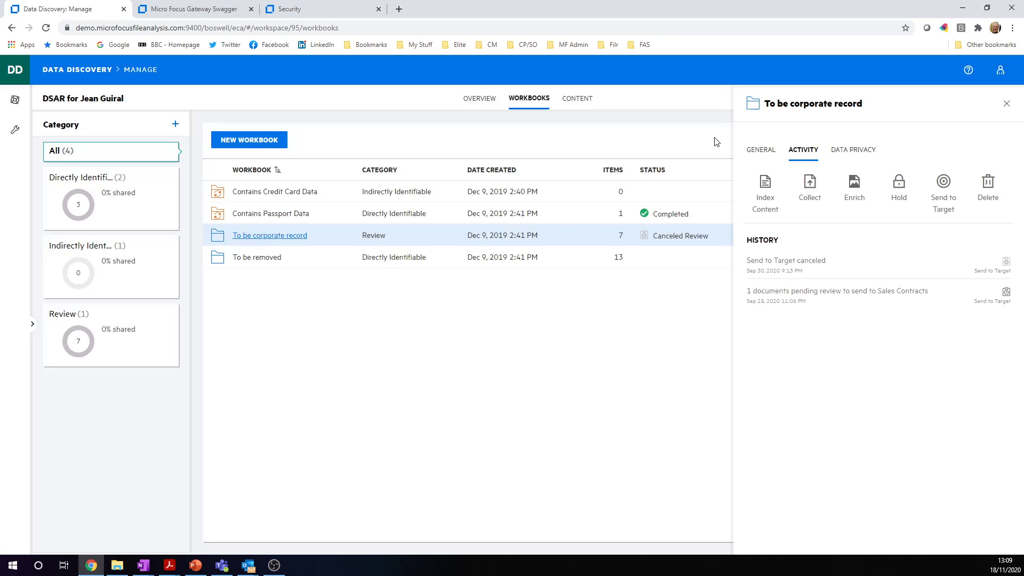
Step: Start deleting the documents in the To be removed workbook, choose the last listed reviewer, and cancel the request
click(393, 261)
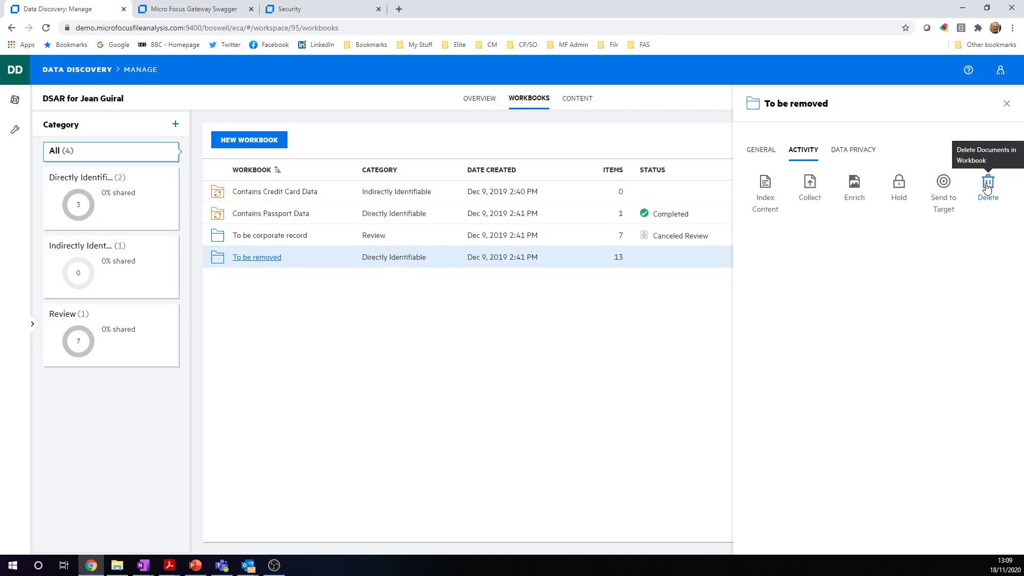
click(988, 184)
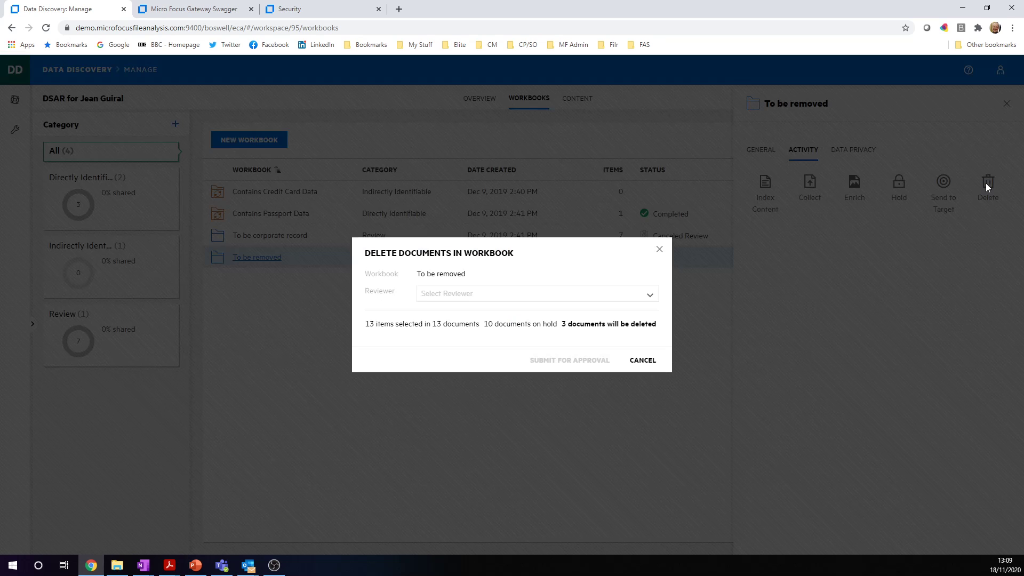
click(651, 296)
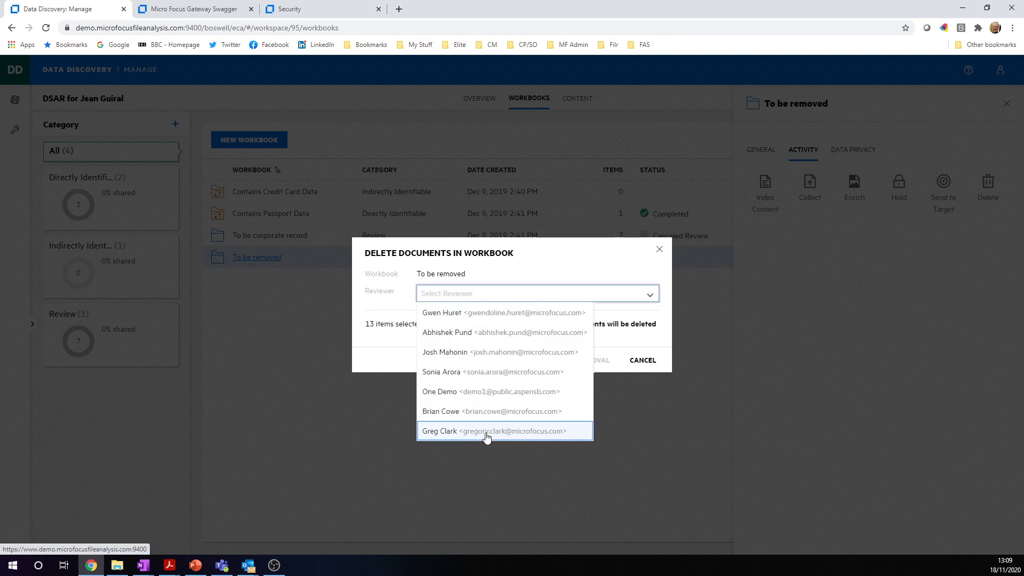
click(486, 433)
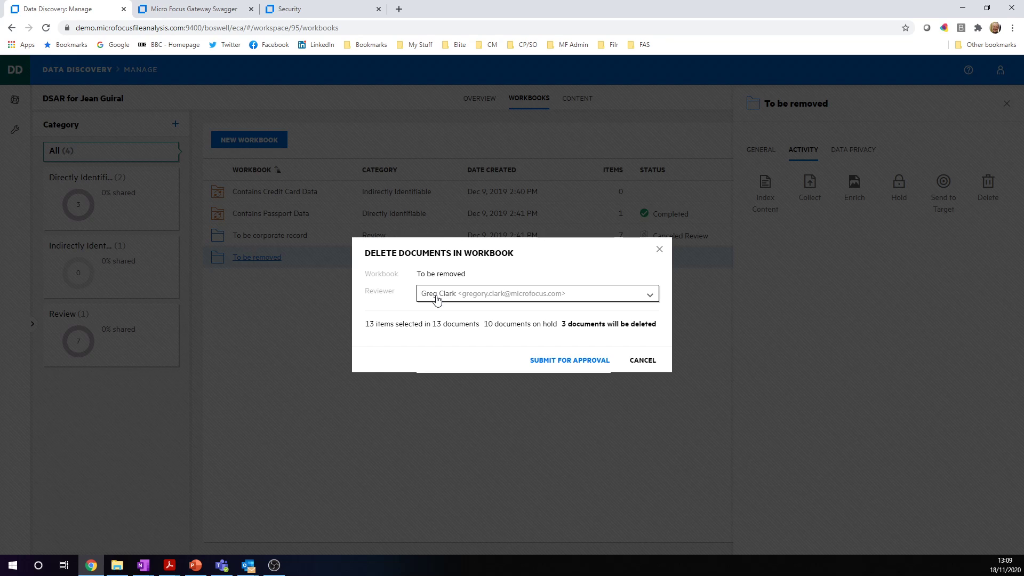
click(650, 360)
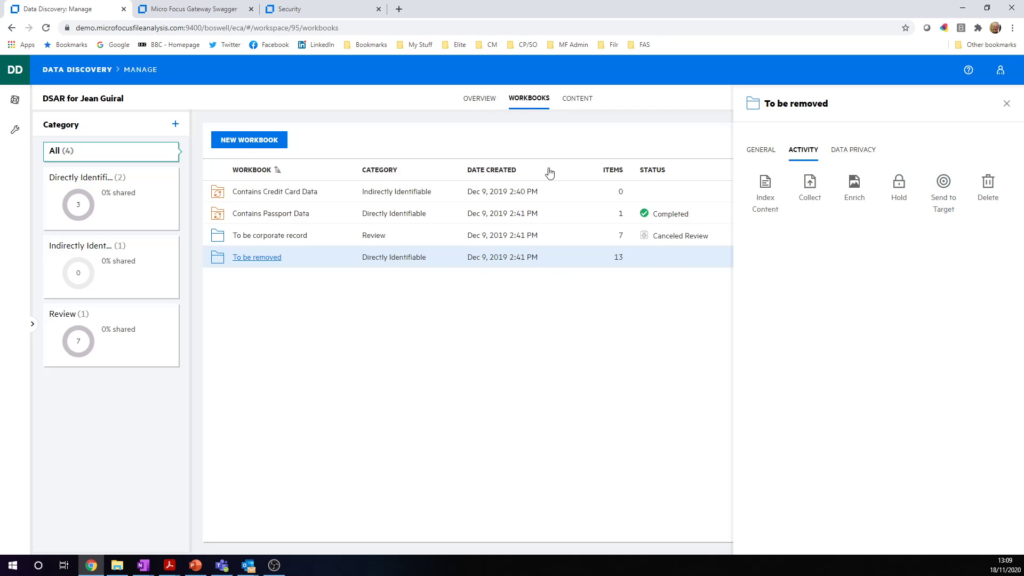
Step: View the audit records of the DSAR workspace and return to its overview
click(471, 99)
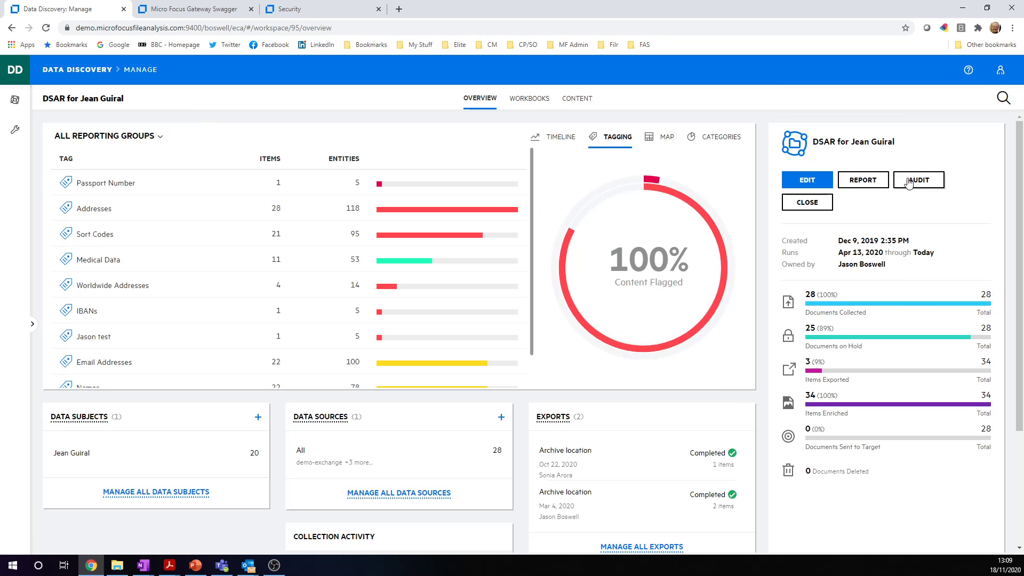
click(910, 179)
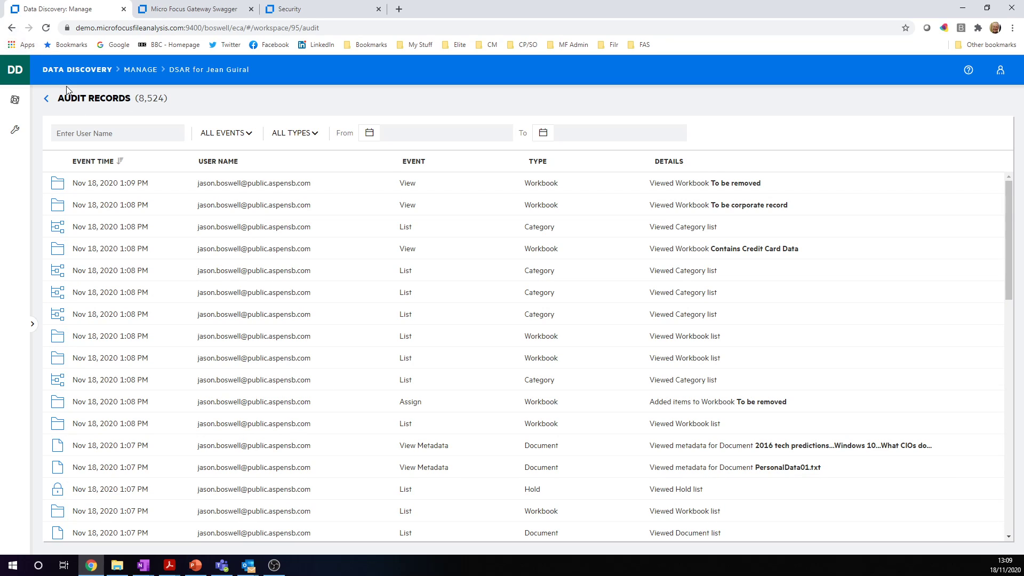
click(47, 99)
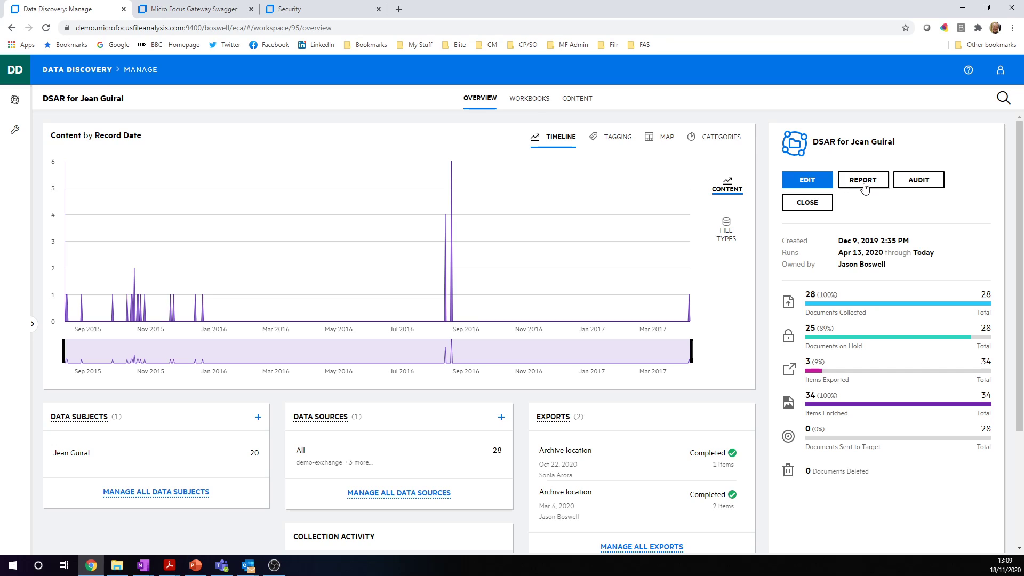
Step: Generate the PDF report of the DSAR workspace and open the downloaded file
click(865, 182)
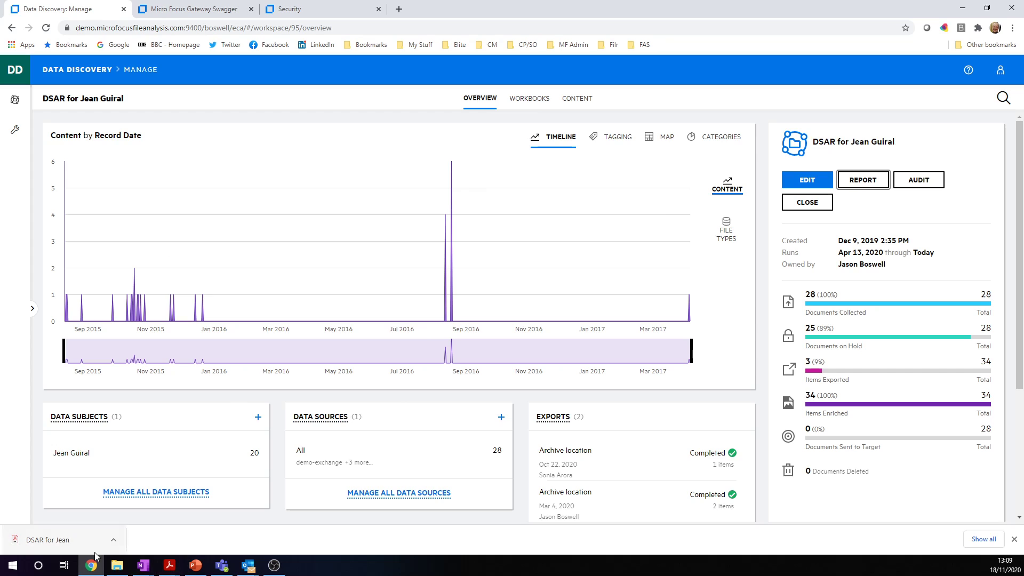
click(68, 541)
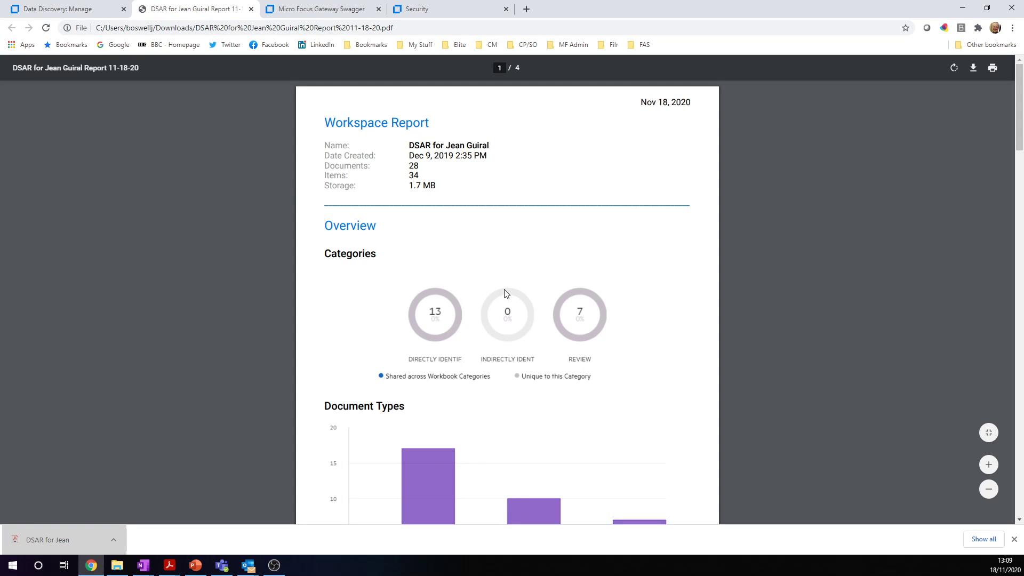
Step: Examine the workspace report's document types, tagging, data sources, data subjects, exports, workbooks, metrics and activity details, ending back at its first page
scroll(505, 294, down, 8)
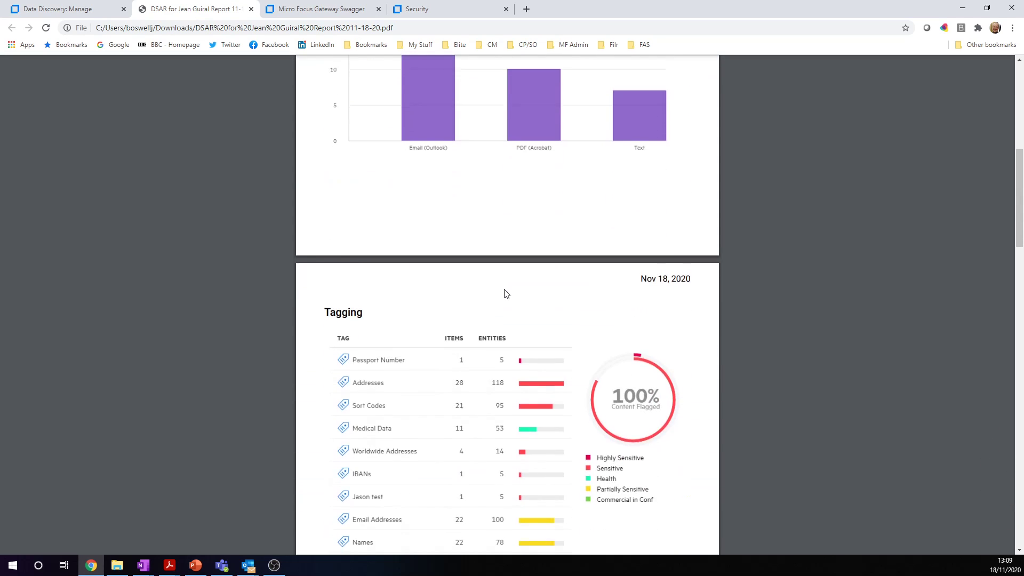
scroll(505, 294, down, 7)
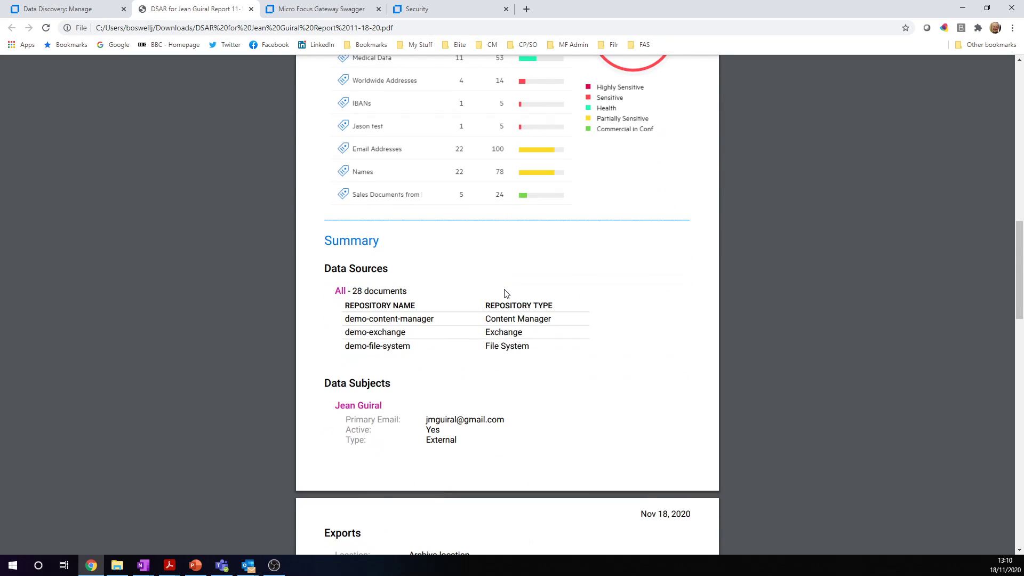
scroll(506, 294, up, 3)
scroll(505, 293, down, 10)
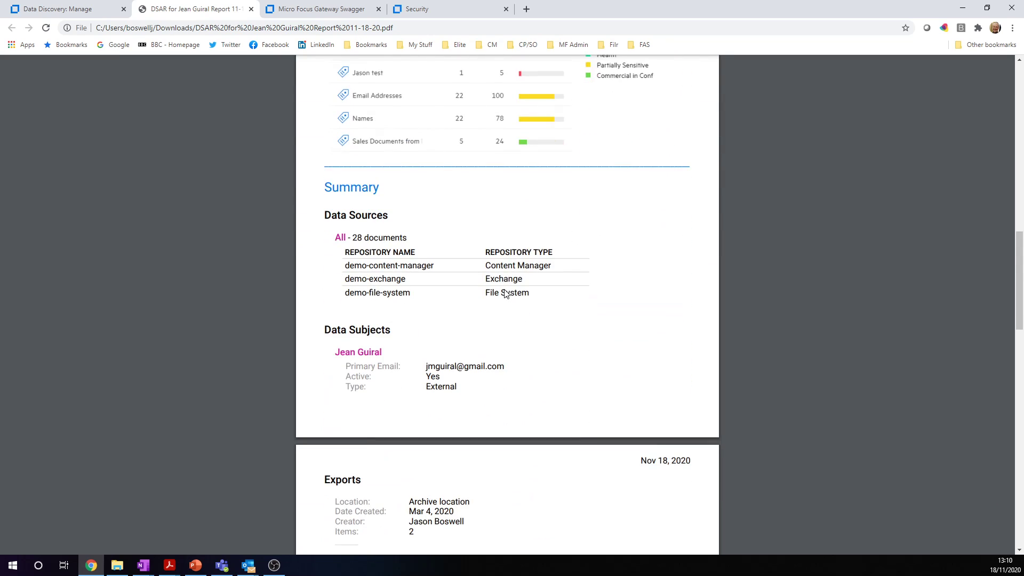
scroll(521, 319, down, 9)
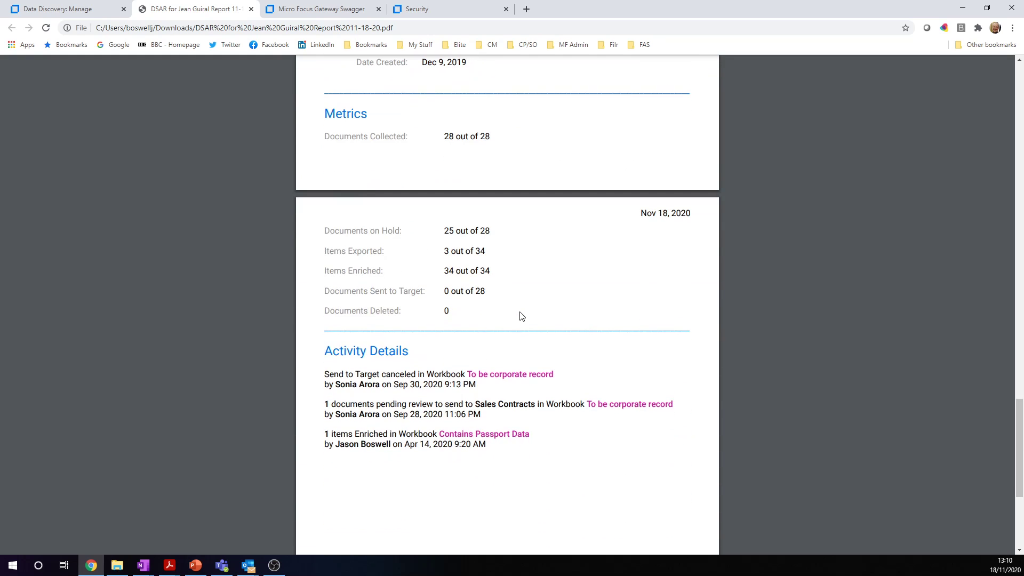
scroll(522, 316, up, 11)
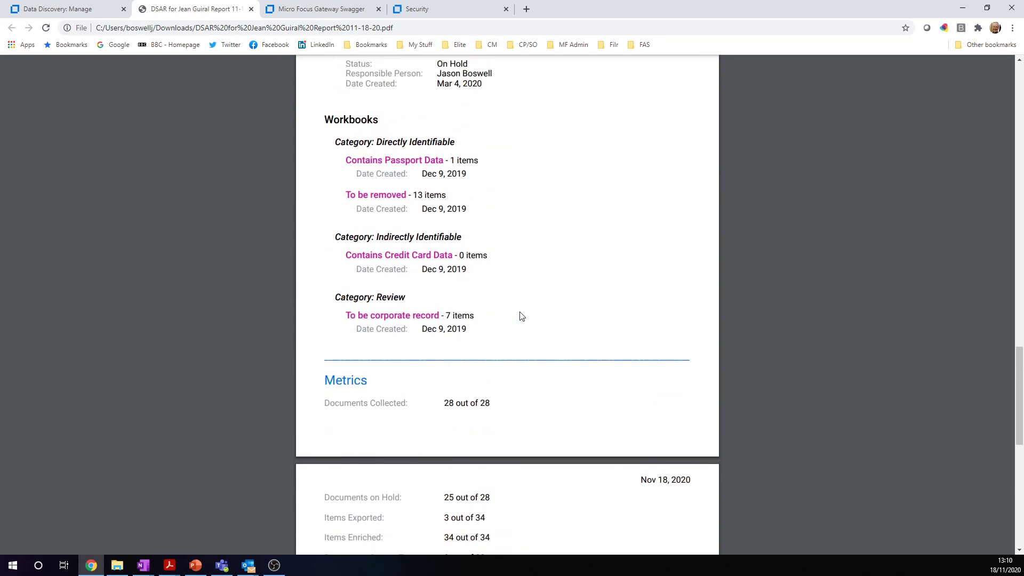
scroll(522, 317, up, 9)
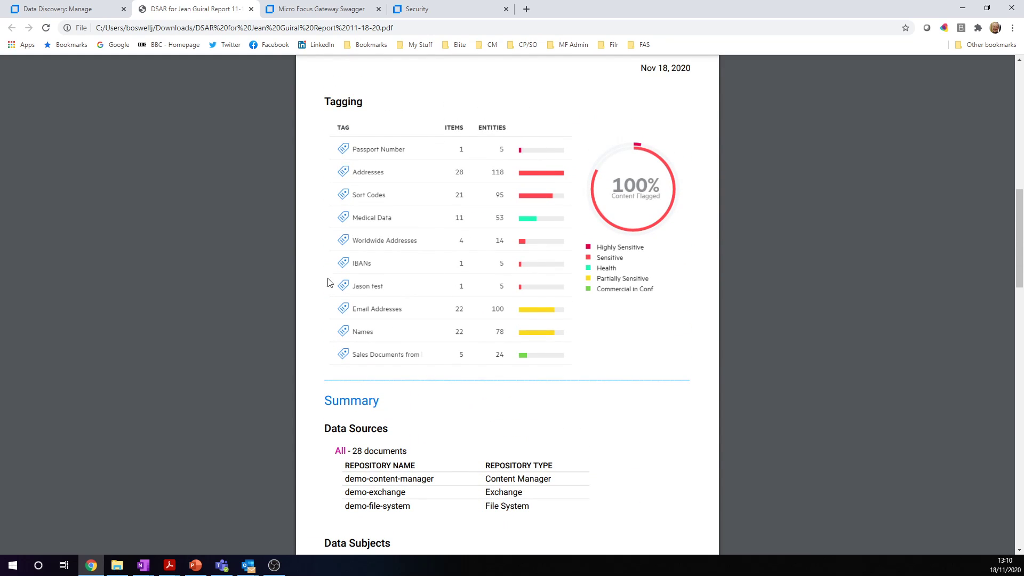
scroll(546, 382, down, 8)
scroll(545, 382, down, 11)
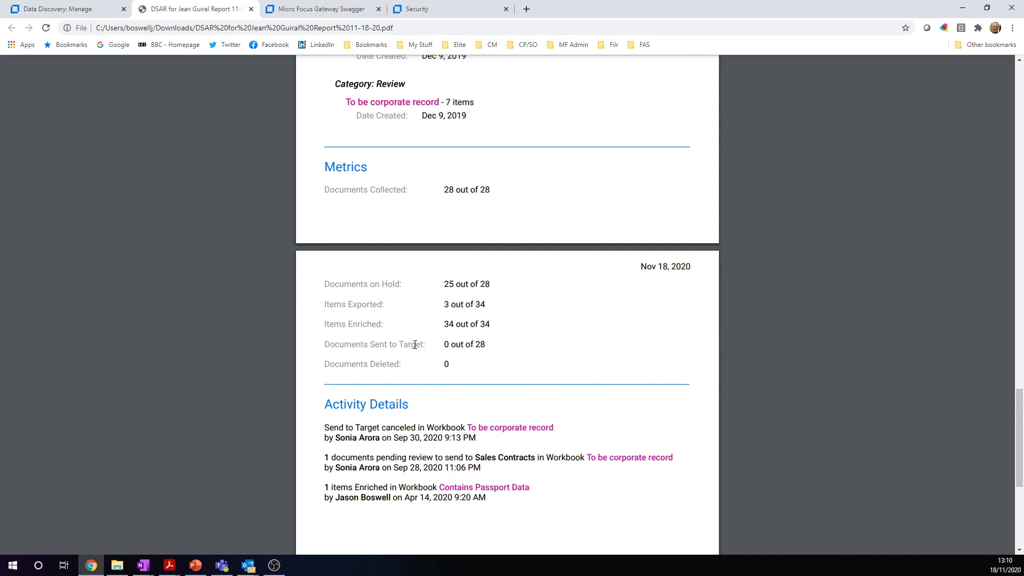
scroll(415, 344, up, 18)
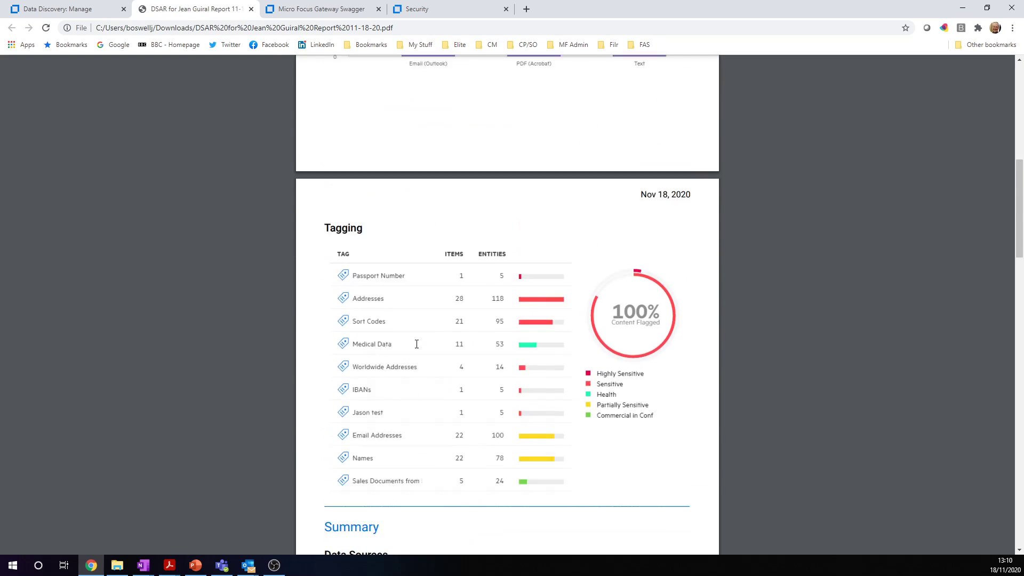
scroll(417, 346, up, 15)
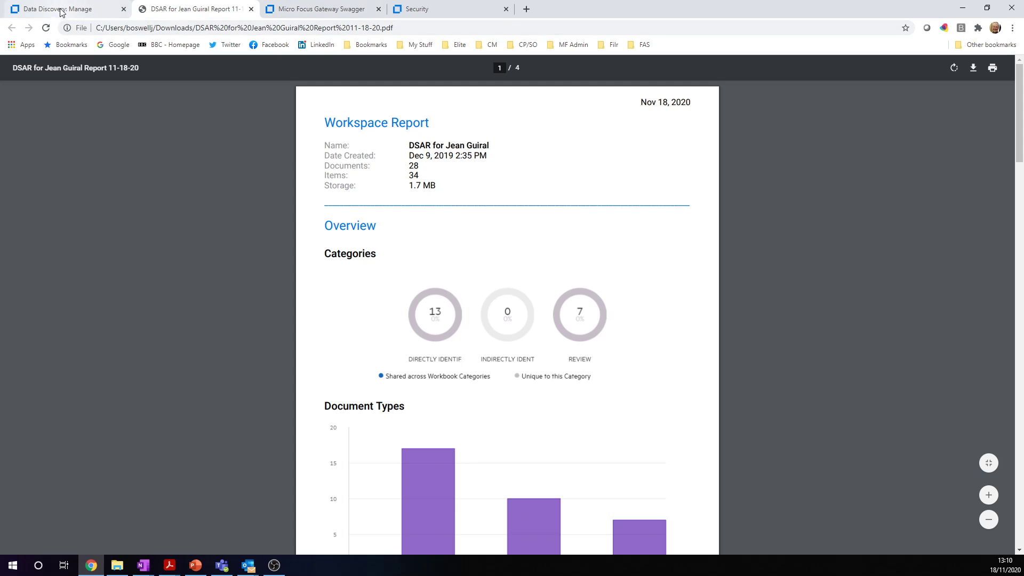
Step: Return from the report to the DSAR workspace and go to the Data Discovery home page
click(59, 11)
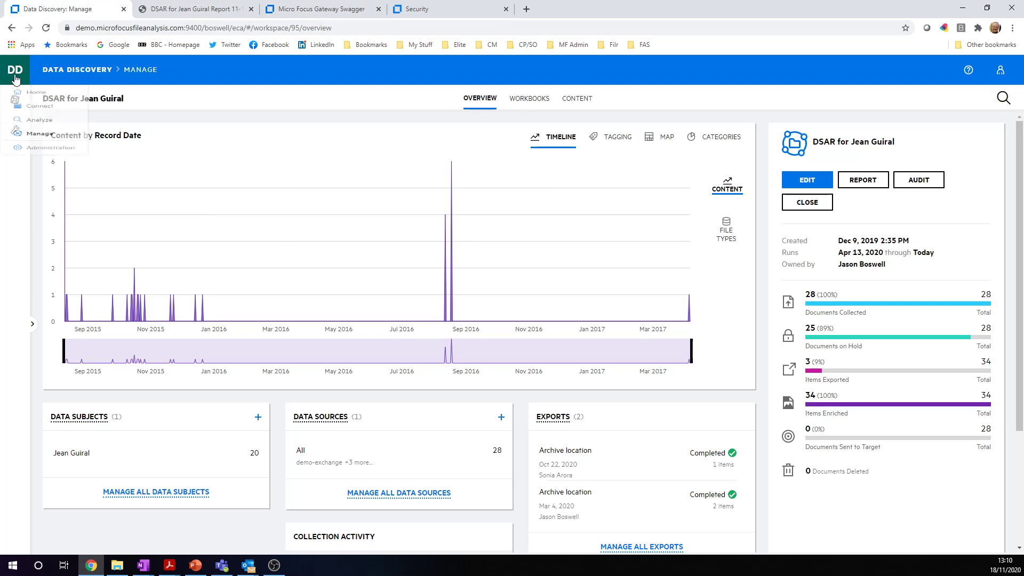
click(30, 91)
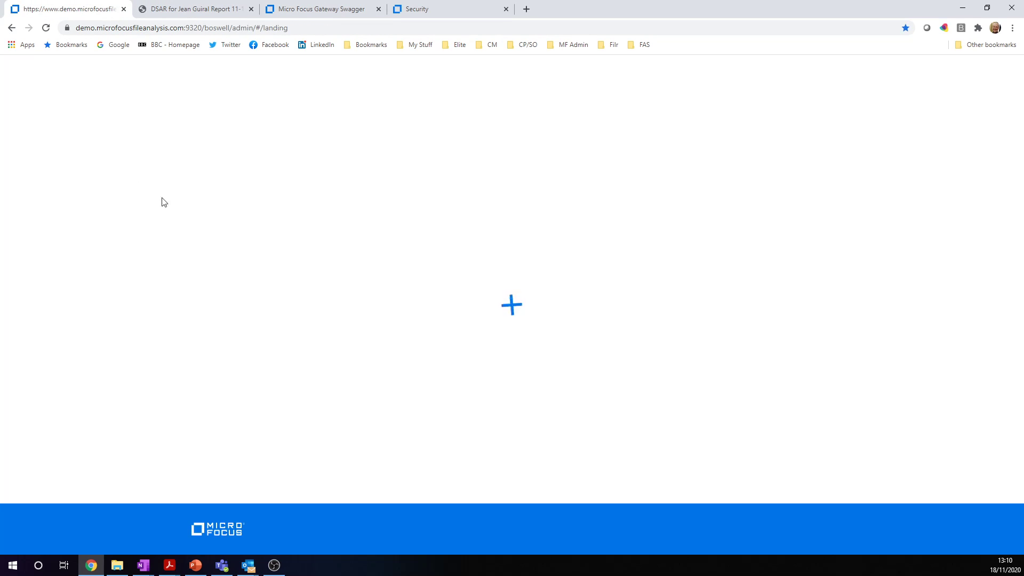